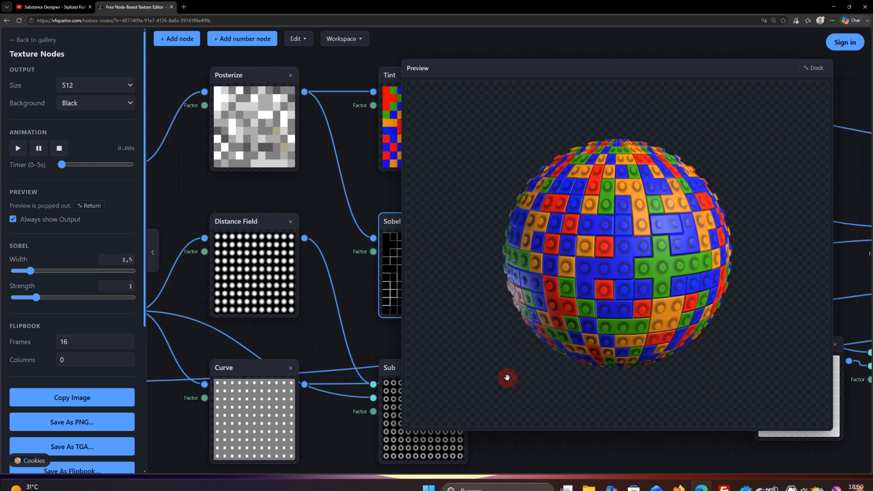
Move the floating preview toward the middle of the graph to uncover the Output 3D node.
drag(507, 377, 497, 284)
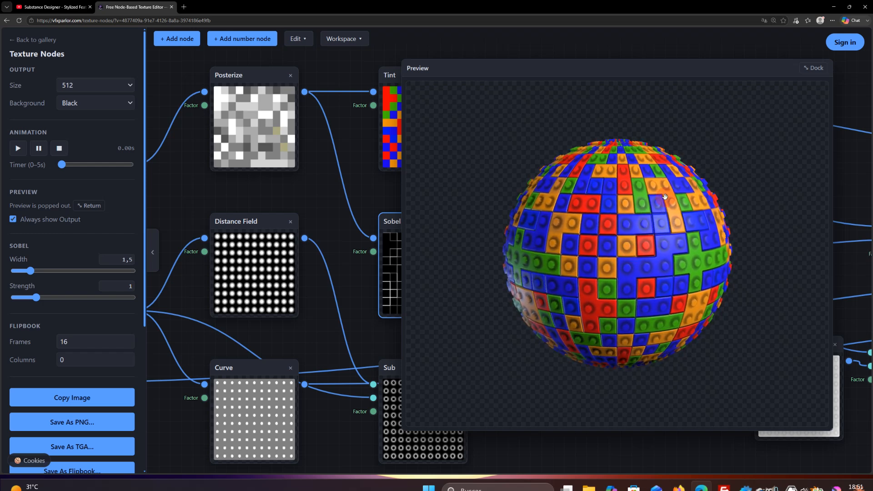
drag(645, 77, 428, 75)
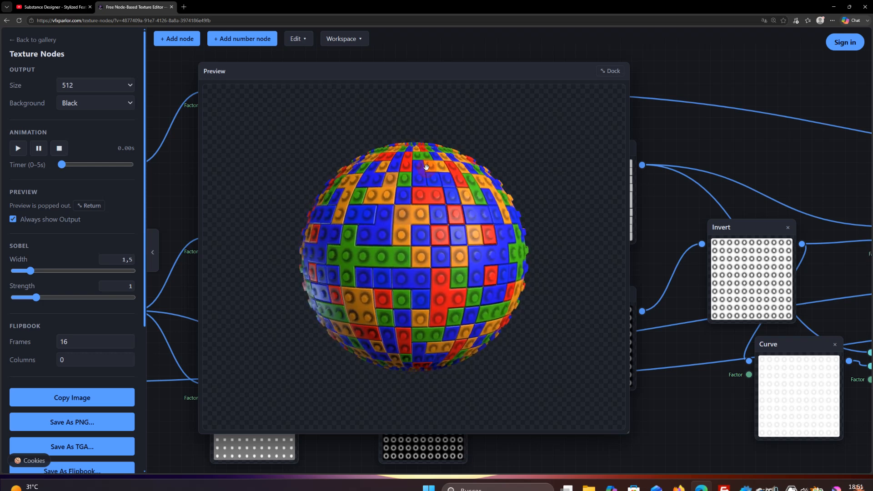
drag(762, 268, 619, 283)
drag(832, 253, 712, 262)
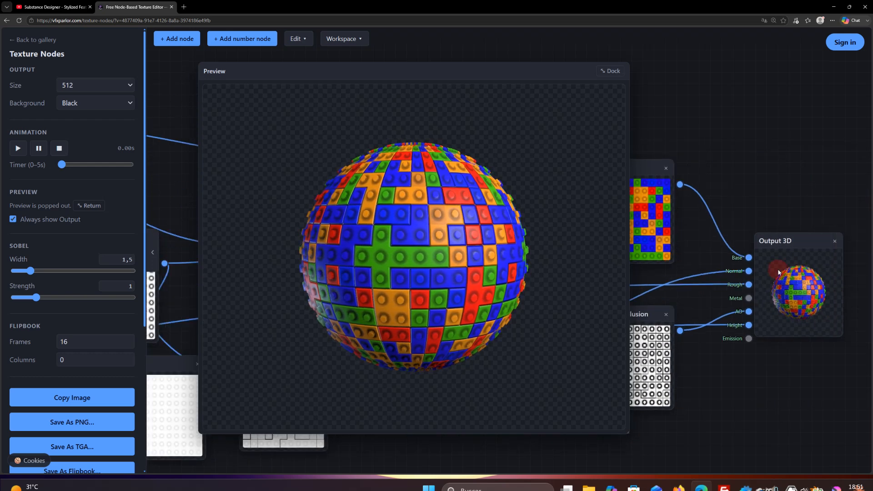
Set the Output 3D mesh to Cylinder and orbit the preview to inspect the brick material on it.
click(778, 271)
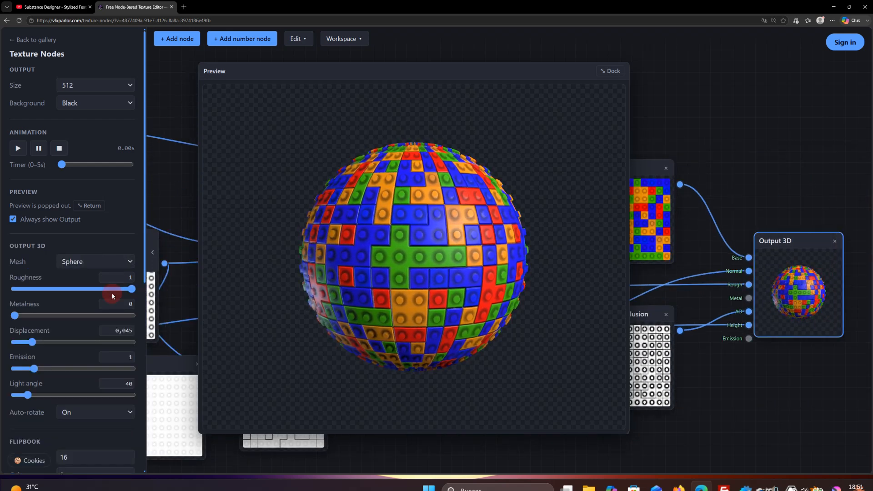
click(107, 262)
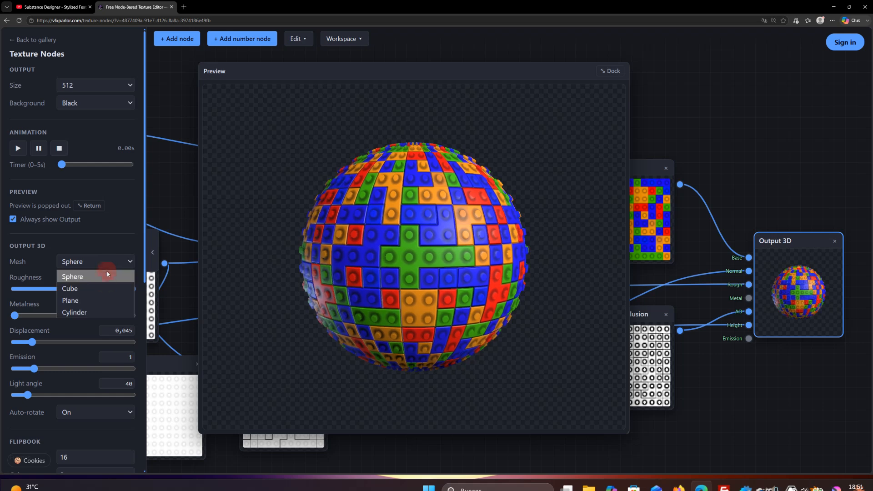
click(100, 314)
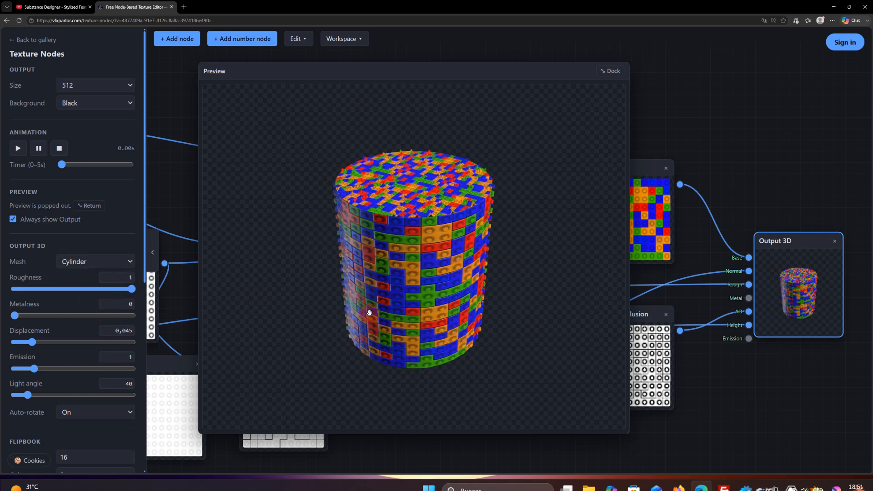
drag(370, 312, 378, 279)
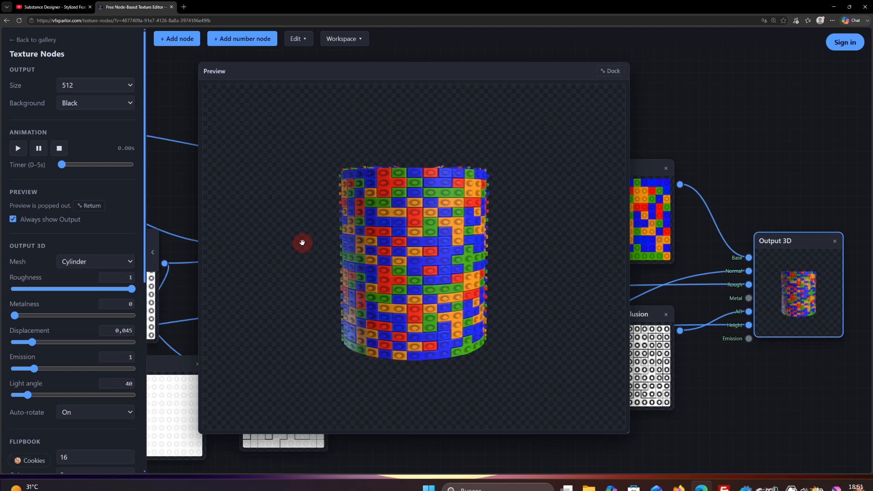
Switch the Output 3D mesh to Plane and orbit the preview to face its textured side.
click(120, 266)
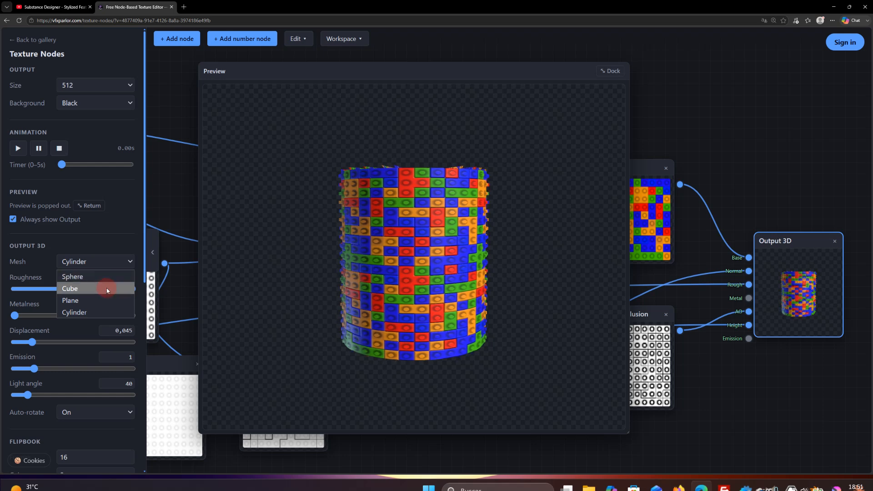
click(92, 300)
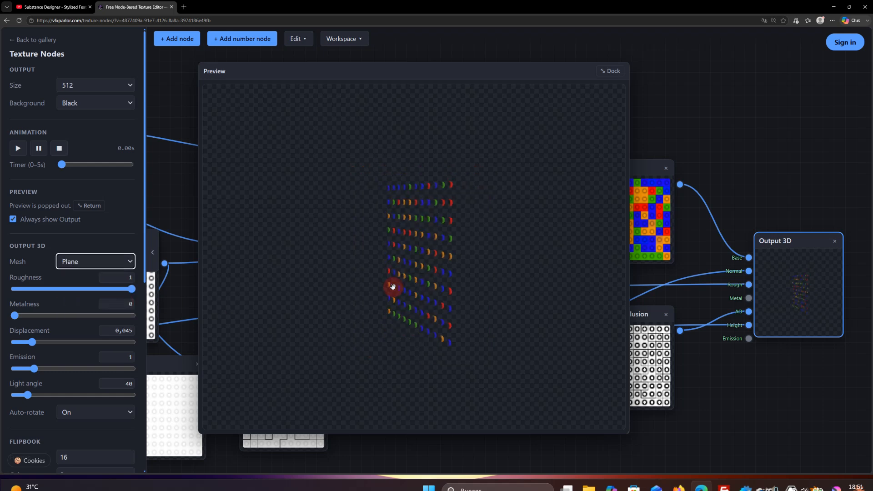
mouse_move(393, 287)
mouse_down()
mouse_move(464, 282)
mouse_move(331, 279)
mouse_move(363, 248)
mouse_up()
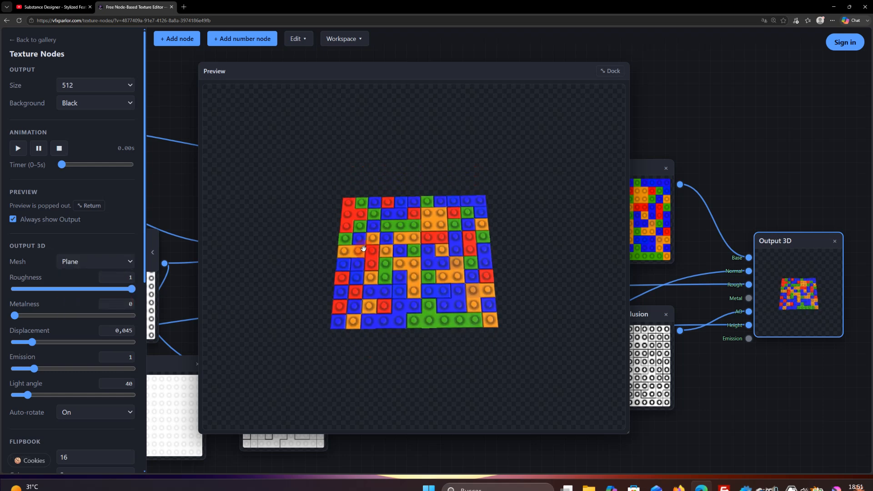
Set the Output 3D mesh back to Sphere and orbit it to inspect the brick material from several angles.
click(103, 264)
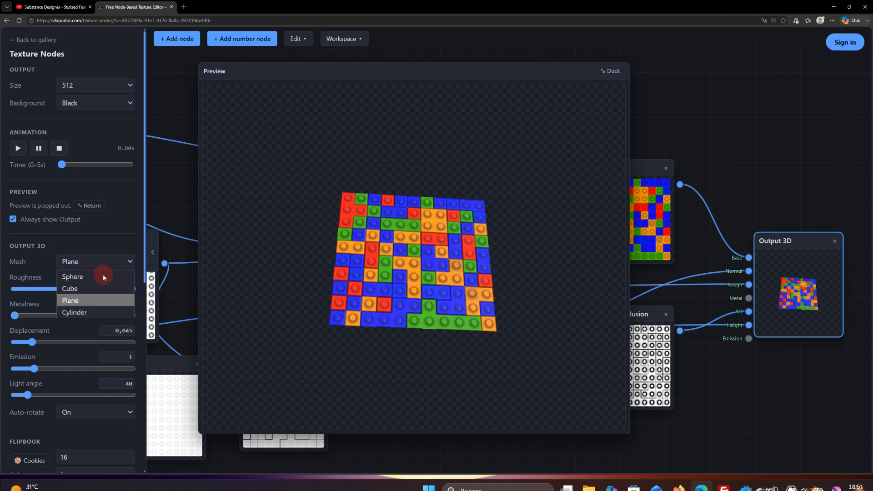
click(103, 275)
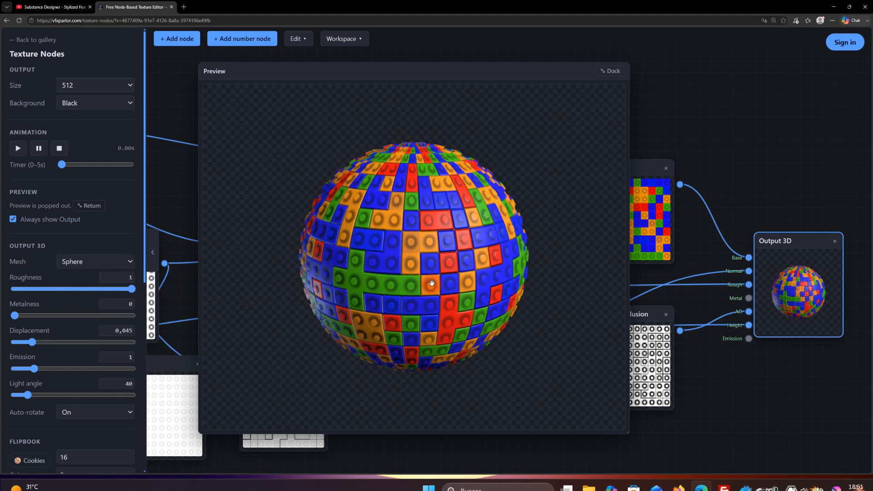
drag(431, 283, 439, 274)
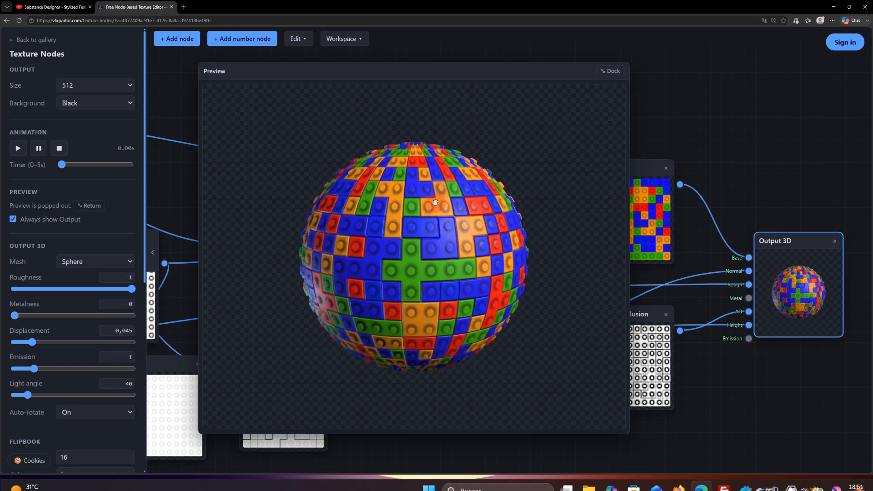
drag(435, 202, 423, 245)
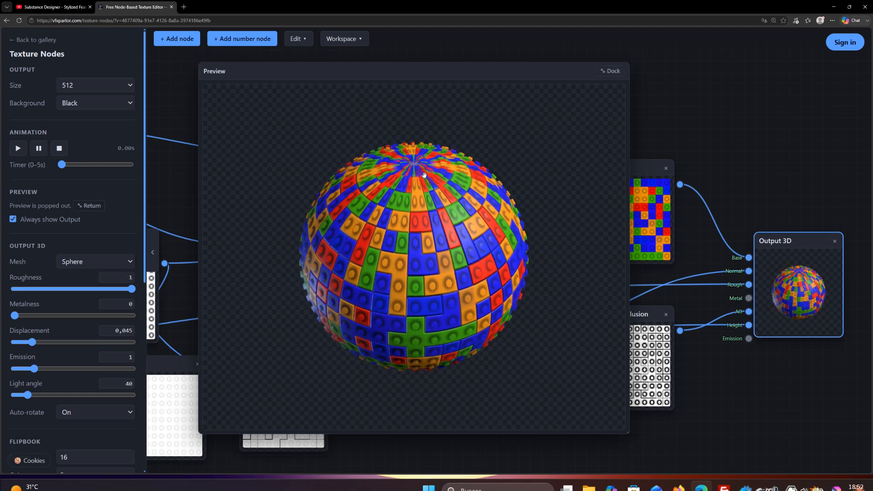
drag(423, 175, 428, 163)
right_drag(552, 105, 586, 427)
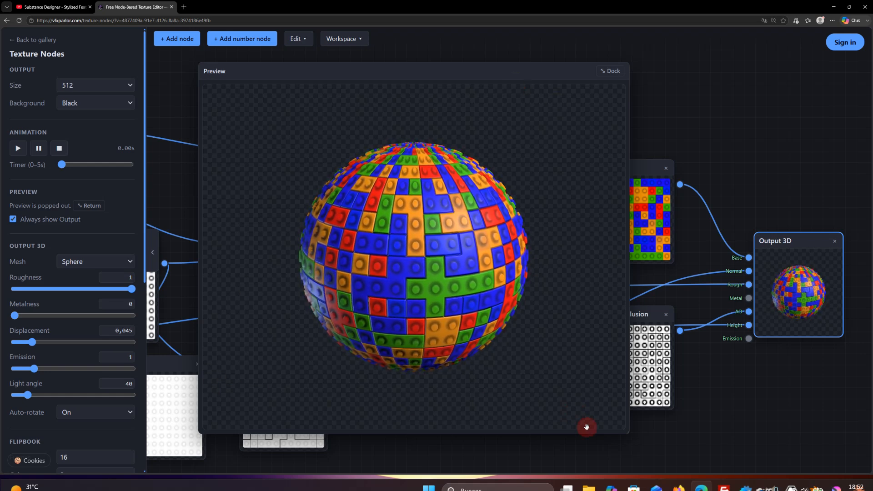
Shrink the floating preview window and move it clear of most of the node graph.
drag(625, 432, 395, 257)
drag(297, 71, 738, 54)
click(349, 202)
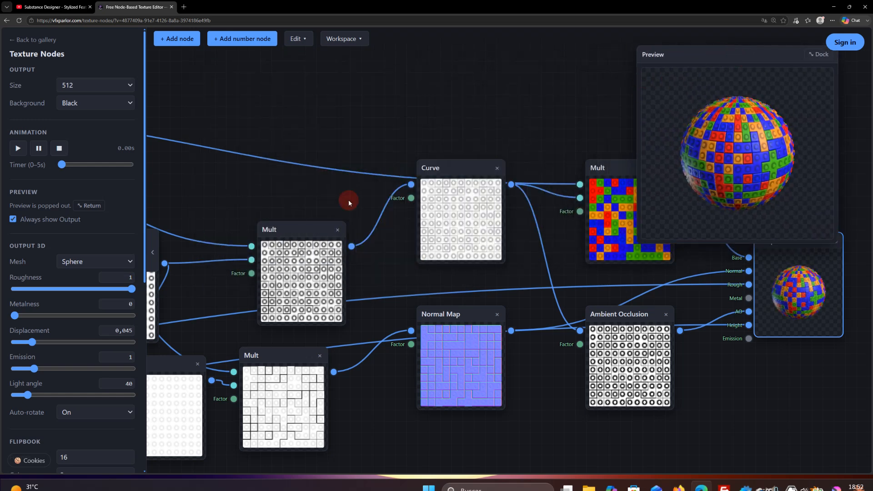
Turn off Always show Output, preview the Curve and coloured Mult nodes individually, and shrink the preview window slightly.
click(13, 220)
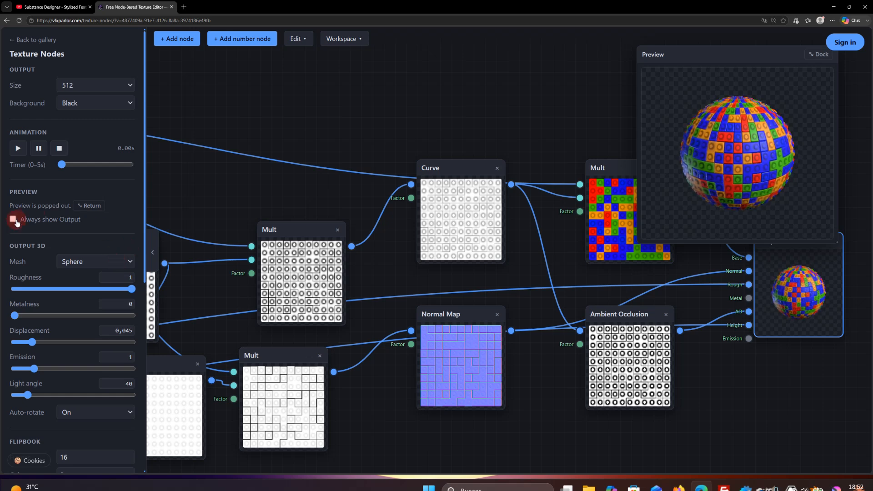
click(467, 218)
click(593, 218)
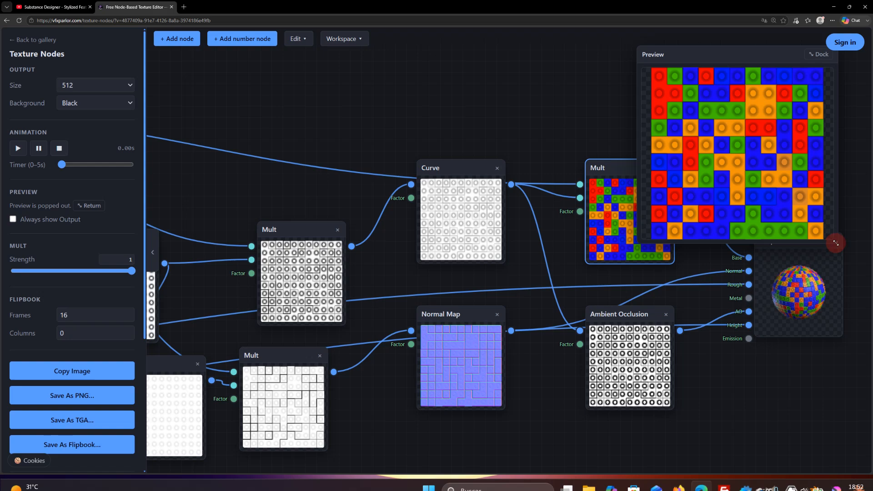
drag(835, 242, 816, 235)
Auto align all the nodes in the brick material graph.
drag(383, 331, 835, 298)
scroll(629, 318, down, 5)
drag(345, 304, 627, 299)
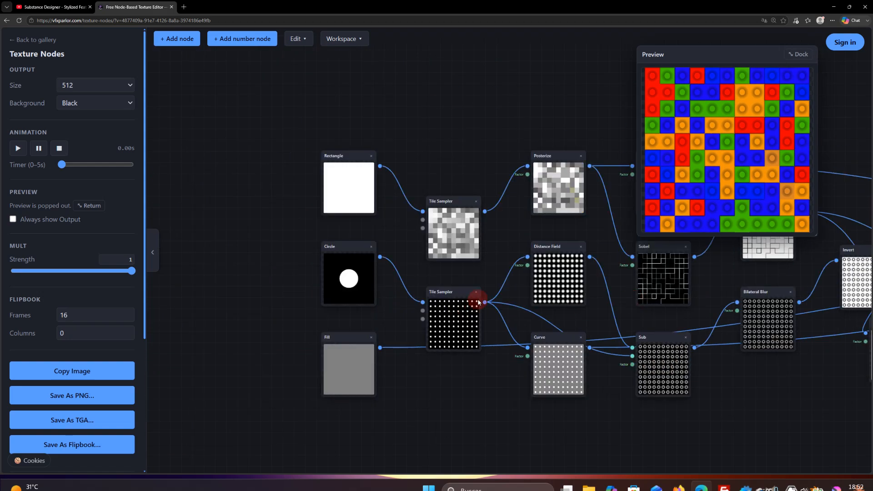
drag(507, 295, 478, 322)
scroll(479, 320, down, 1)
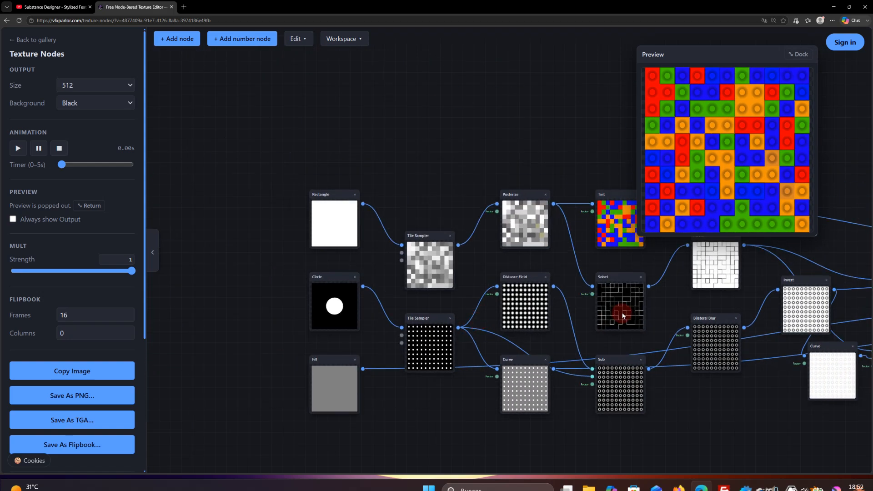
drag(622, 310, 540, 285)
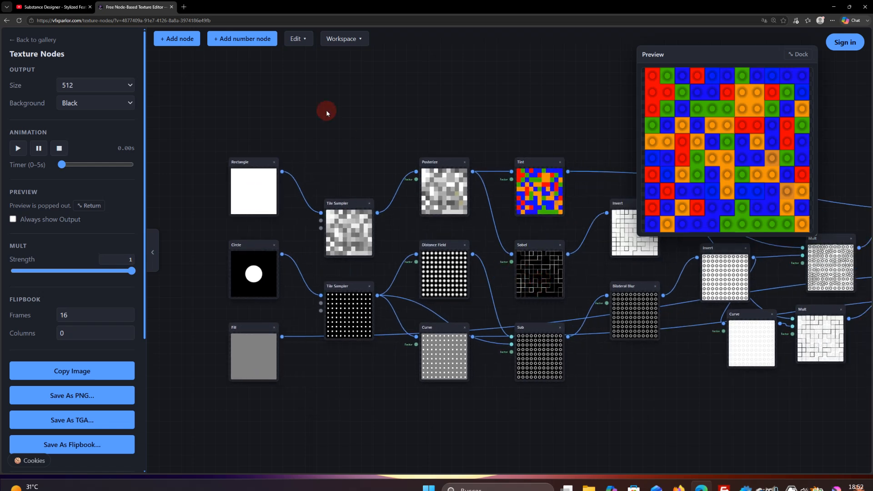
click(294, 38)
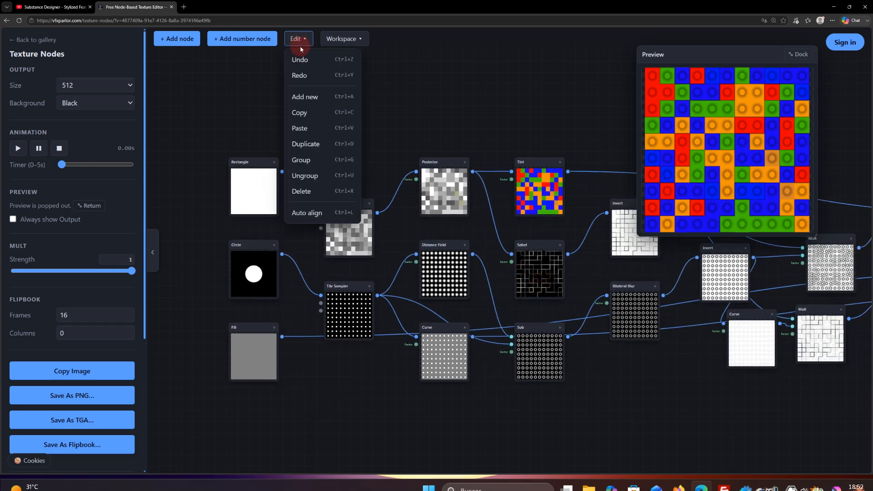
click(299, 210)
drag(409, 263, 448, 280)
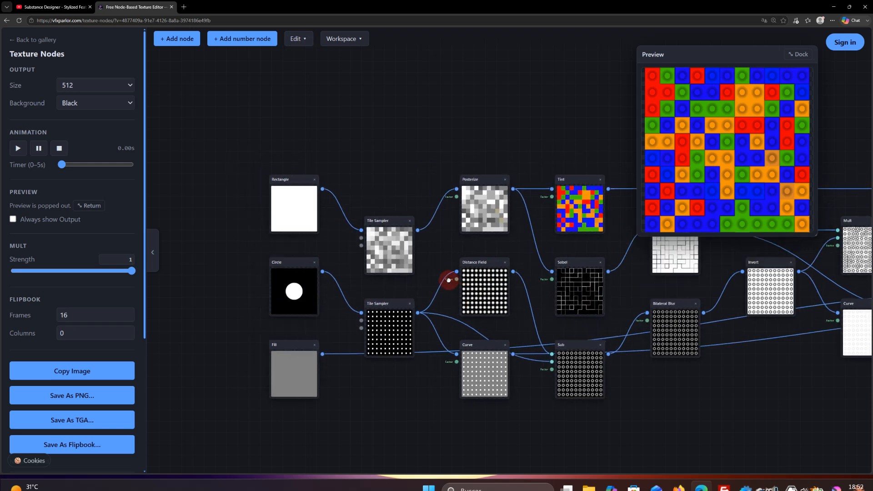
scroll(448, 280, up, 2)
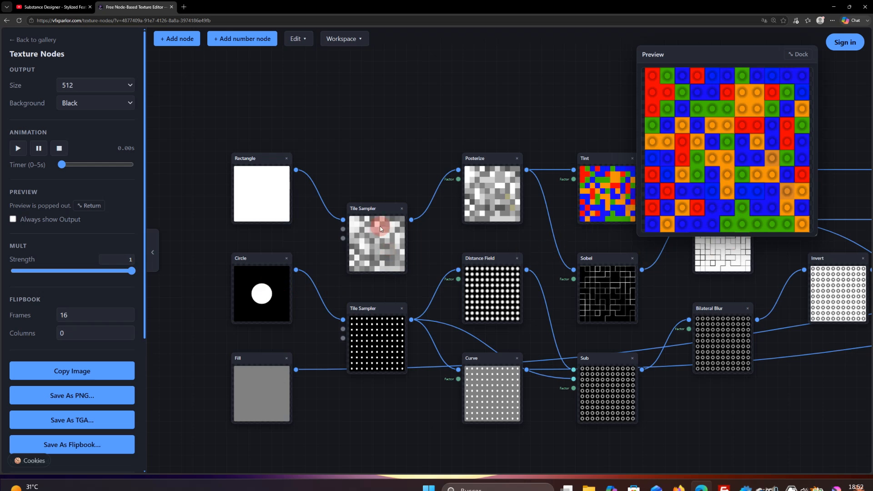
Inspect the parameters and previews of the Rectangle and Circle source nodes.
right_click(363, 158)
click(383, 105)
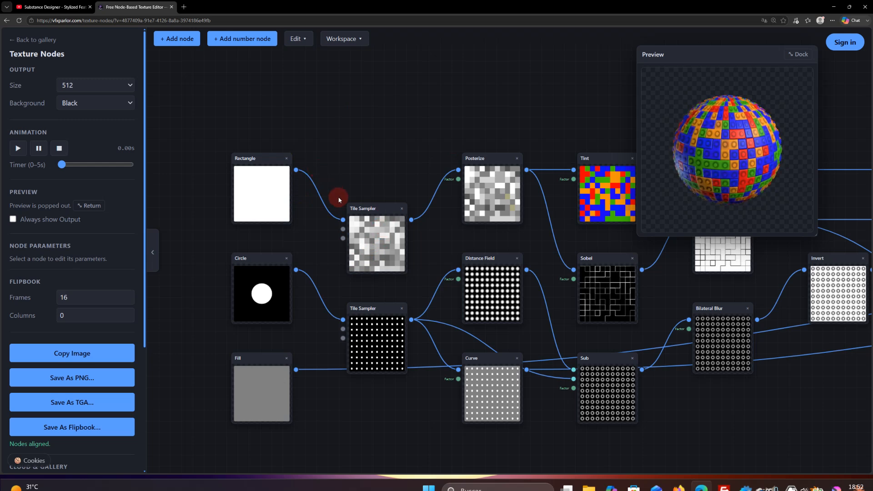
click(255, 175)
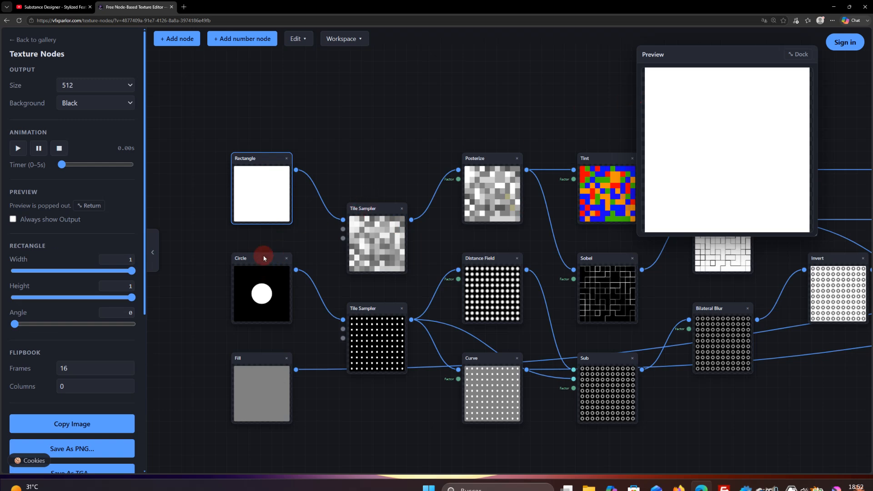
click(261, 268)
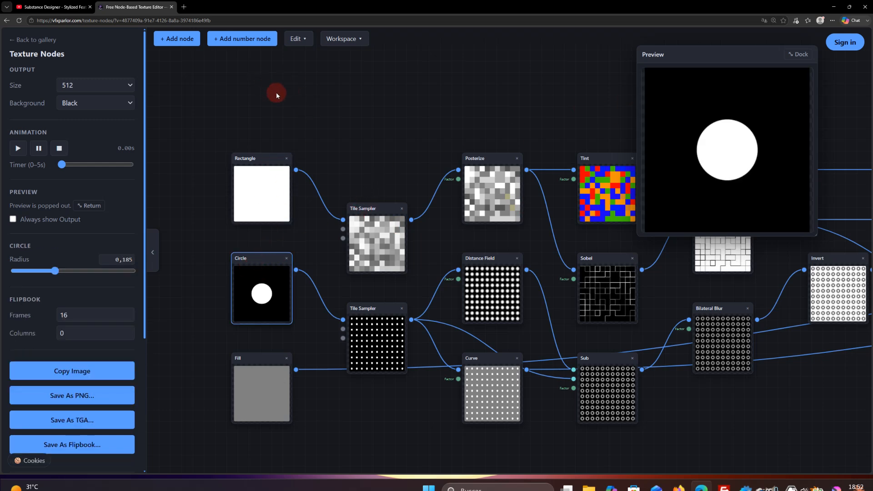
Find the Rectangle shape through the node search and add it to the empty space above the upper Tile Sampler.
click(177, 38)
mouse_move(173, 110)
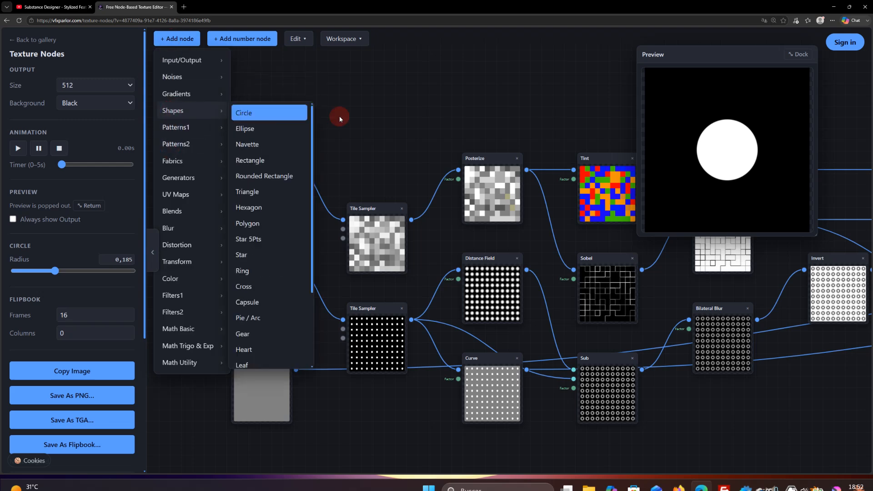
right_click(377, 82)
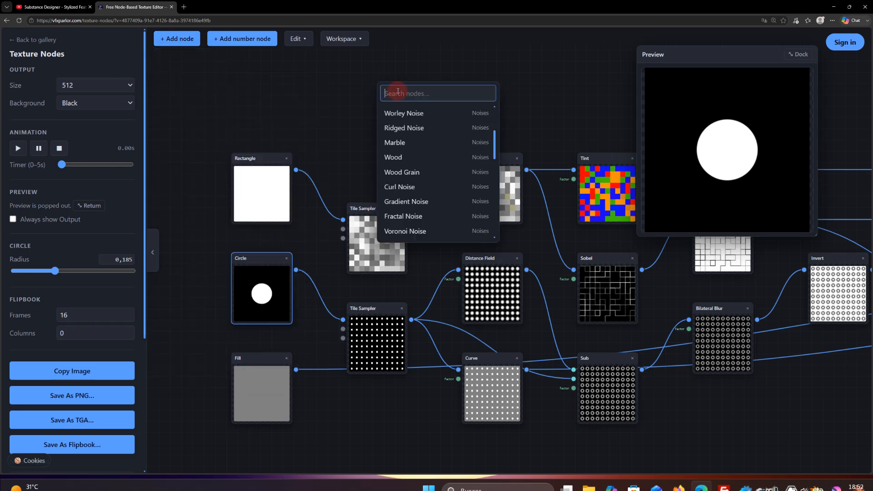
text(ci)
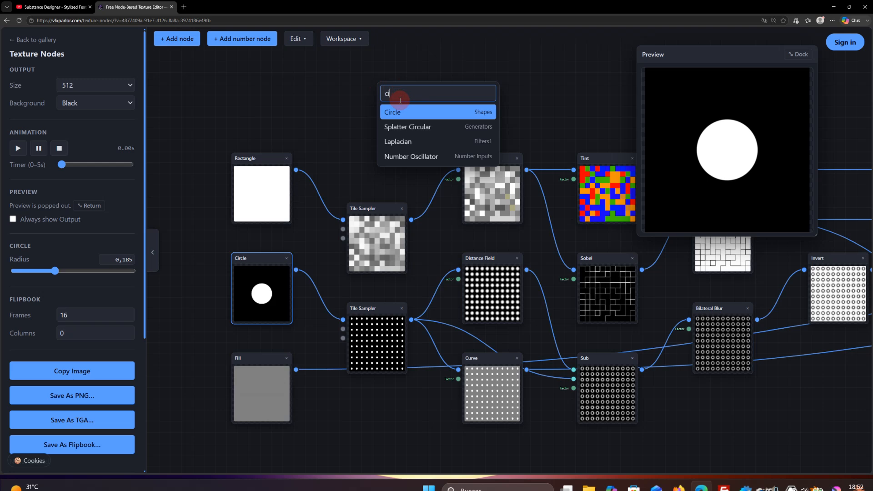
key(BackSpace)
key(BackSpace)
text(rect)
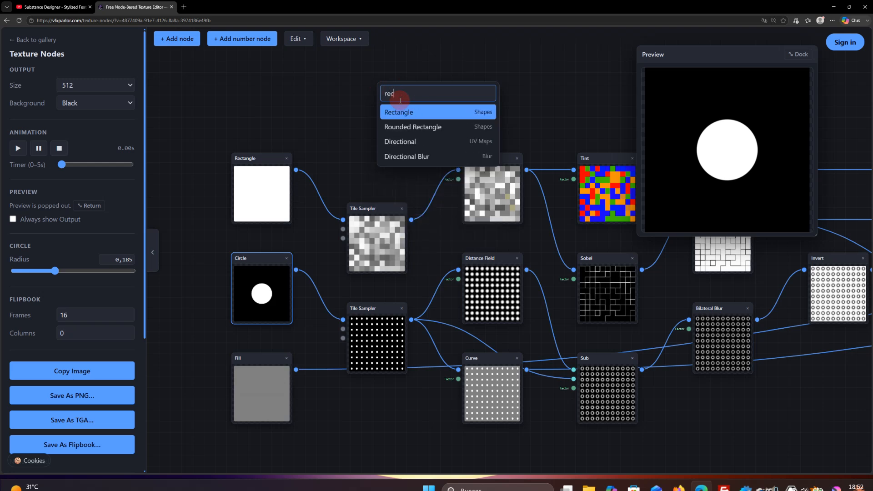
click(399, 112)
click(272, 40)
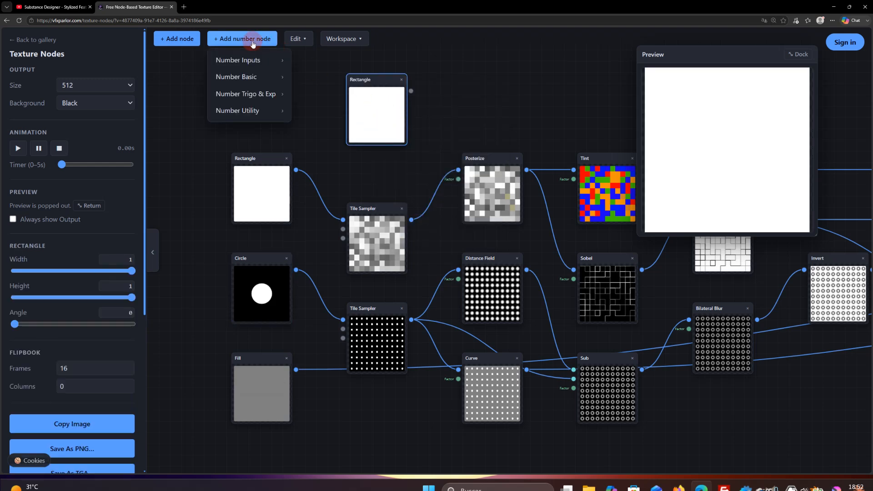
click(296, 38)
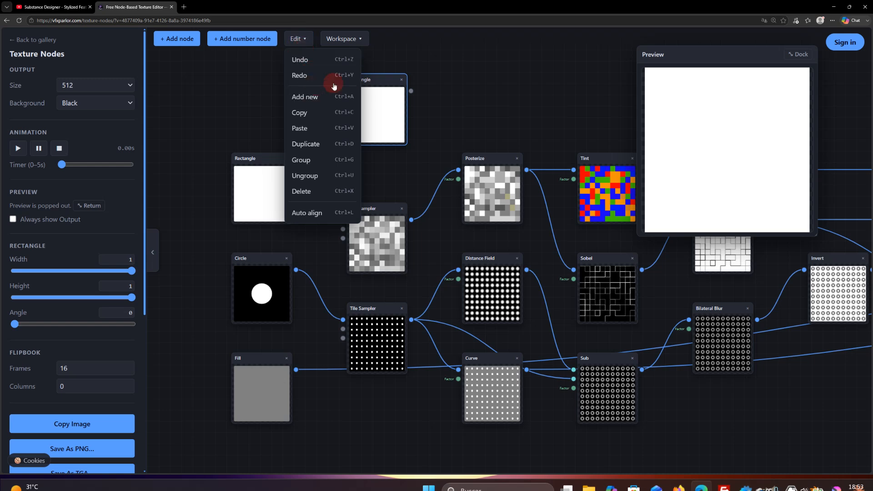
click(439, 84)
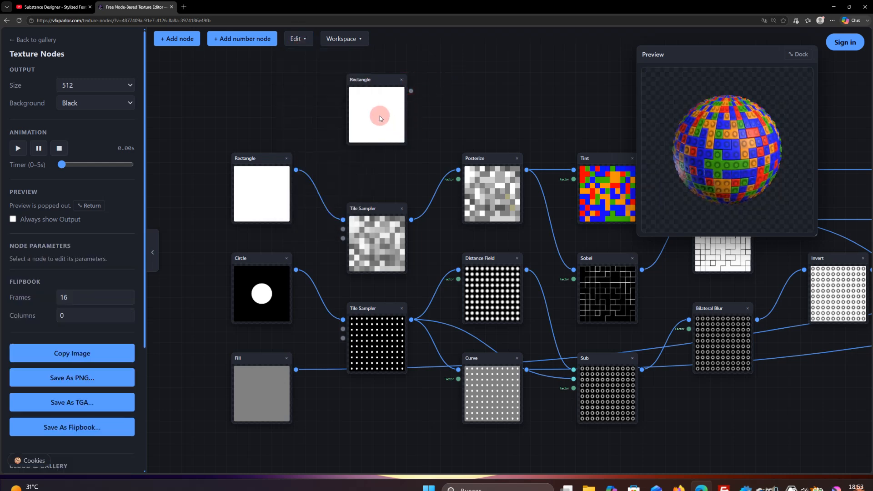
Move the new unconnected Rectangle node directly above the existing Rectangle node.
drag(365, 82, 250, 85)
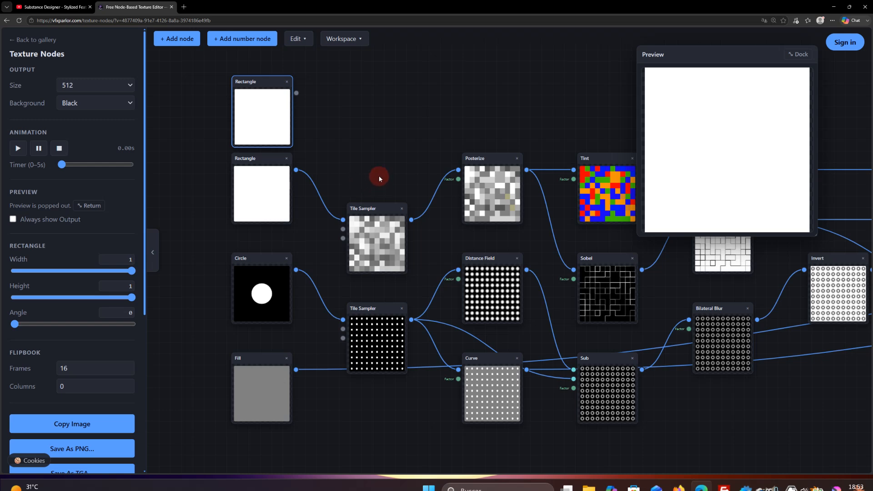
Duplicate the upper Tile Sampler, place the copy beside the unconnected Rectangle node, and connect that Rectangle's output to the copy's first input.
click(375, 209)
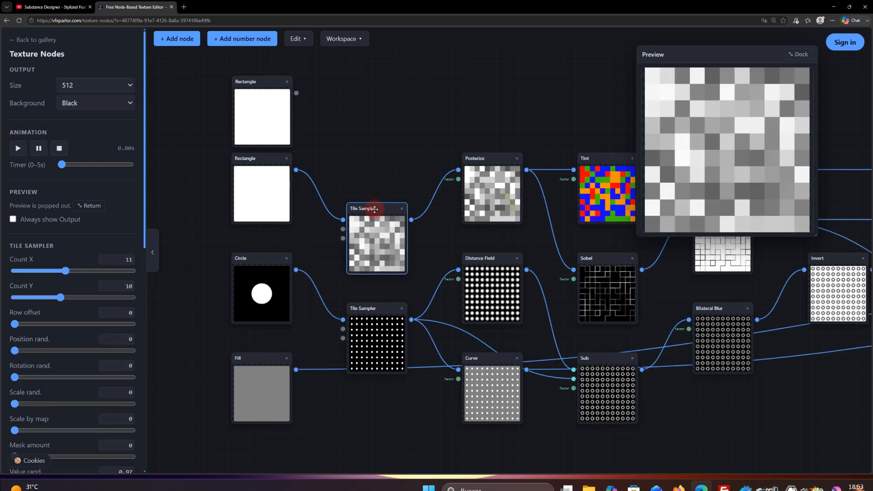
key(ctrl+v)
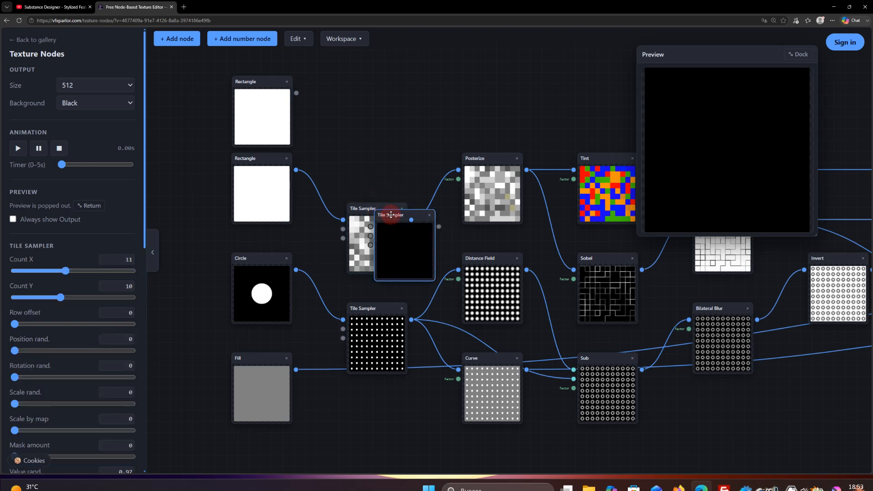
drag(391, 214, 350, 112)
drag(296, 93, 331, 124)
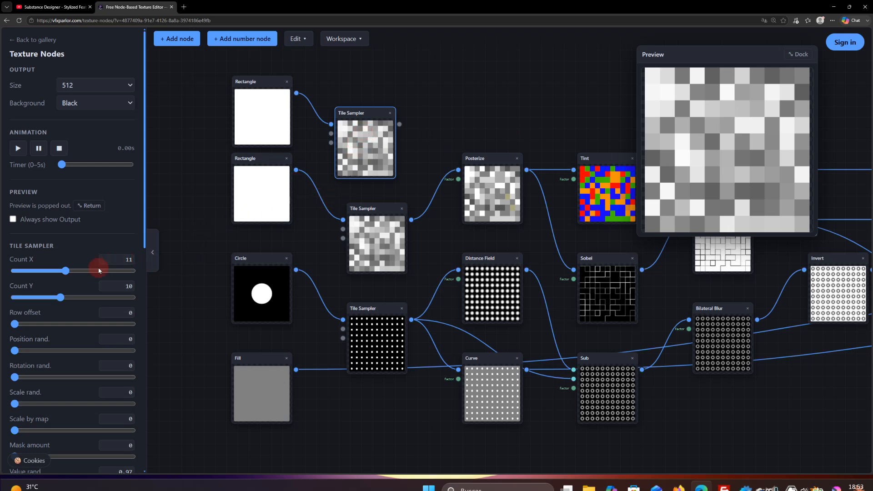
Set the copied Tile Sampler's Count X to 12 and Value rand. to 0.88, and shift the node slightly away from its Rectangle.
drag(66, 270, 71, 273)
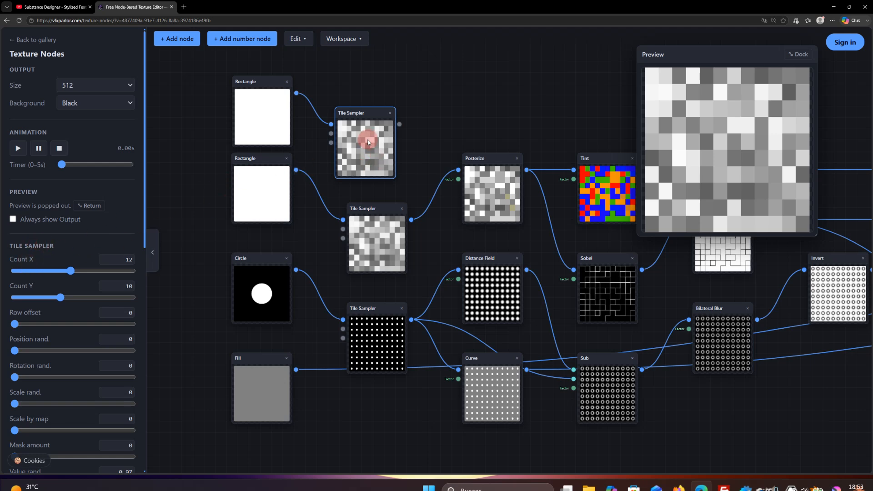
scroll(44, 269, down, 3)
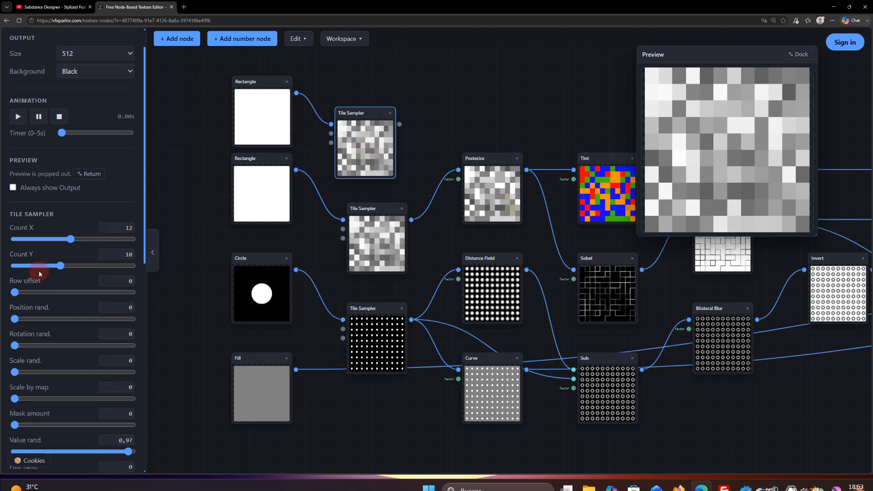
scroll(54, 258, down, 3)
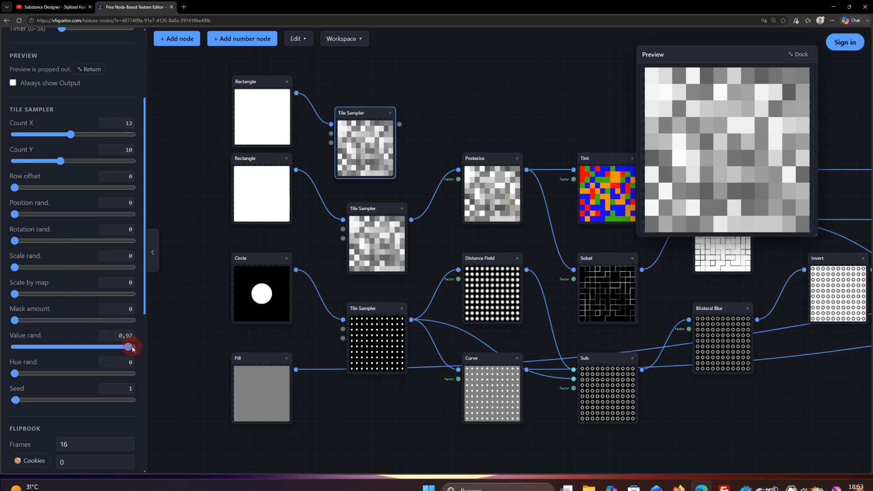
mouse_move(129, 347)
mouse_down()
mouse_move(19, 347)
mouse_move(118, 351)
mouse_up()
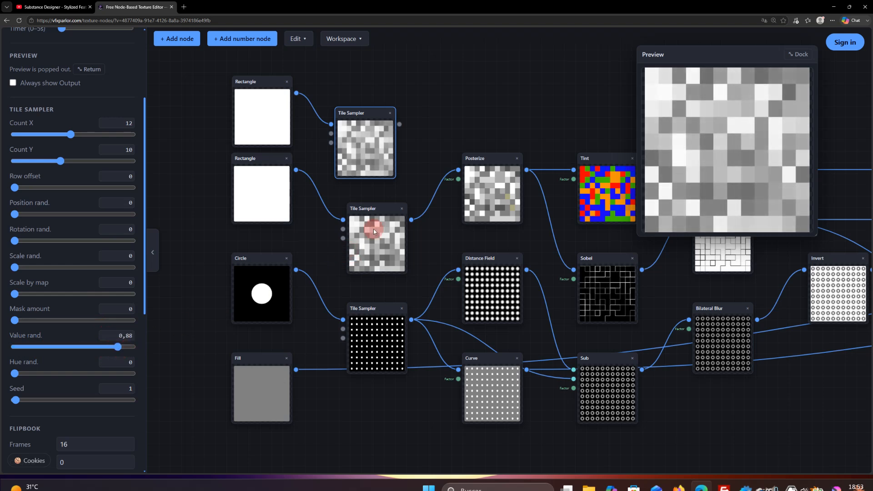
middle_drag(436, 212, 435, 229)
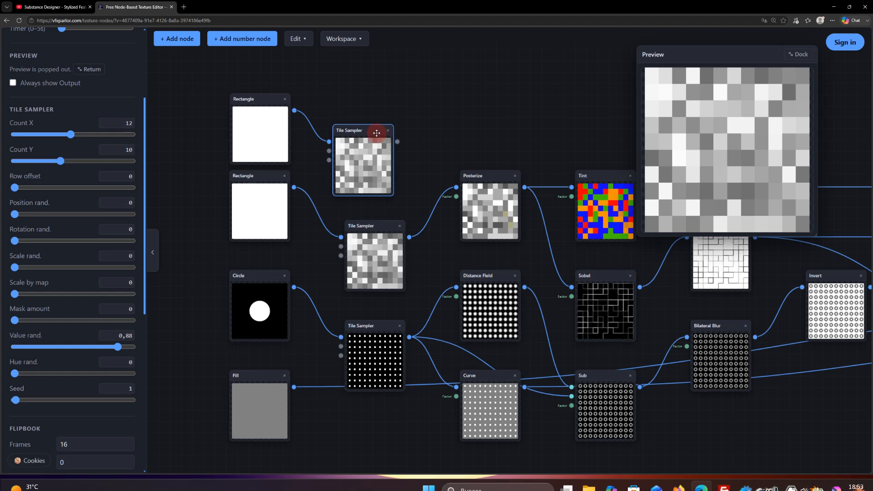
drag(376, 132, 383, 133)
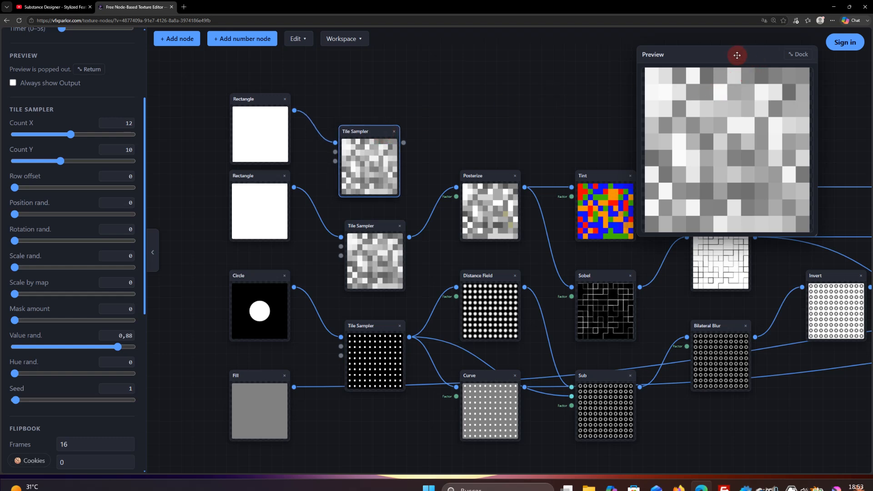
Make the floating preview window slightly smaller.
drag(735, 55, 735, 54)
drag(818, 235, 809, 226)
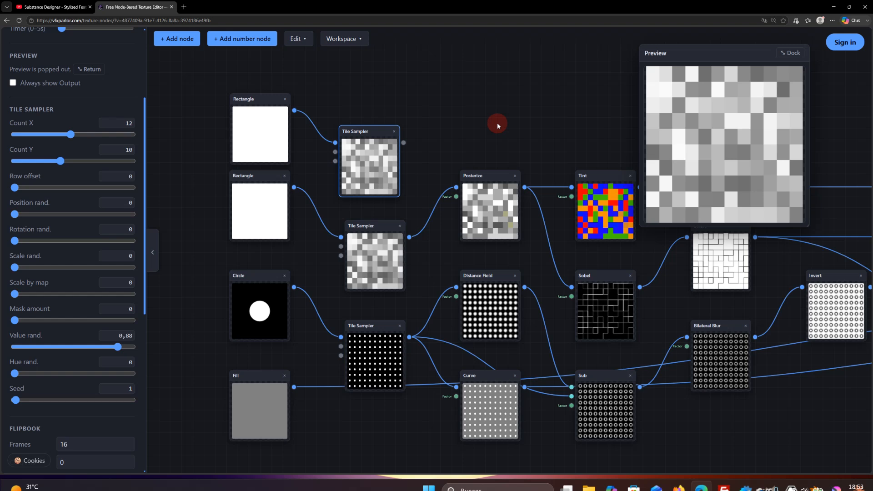
drag(512, 137, 477, 139)
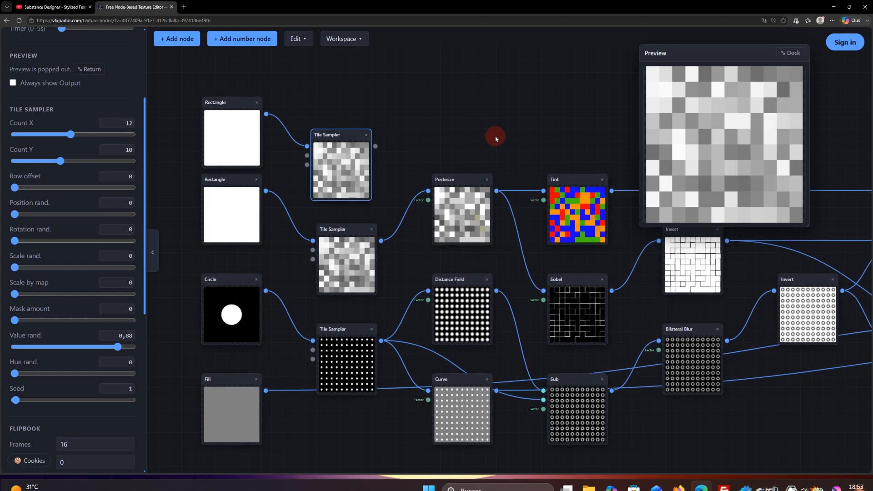
Compare the copied Tile Sampler with the Posterize node, and examine the Posterize Levels setting and the Tint node's coloured result.
click(461, 176)
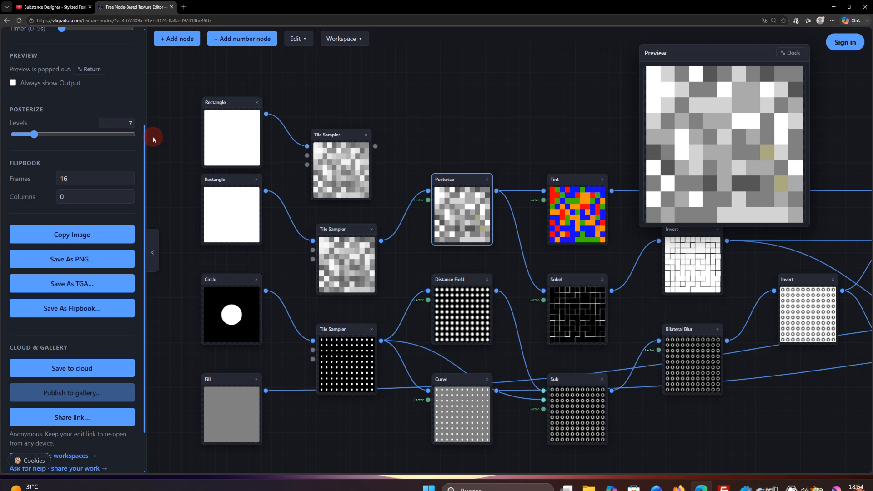
click(354, 160)
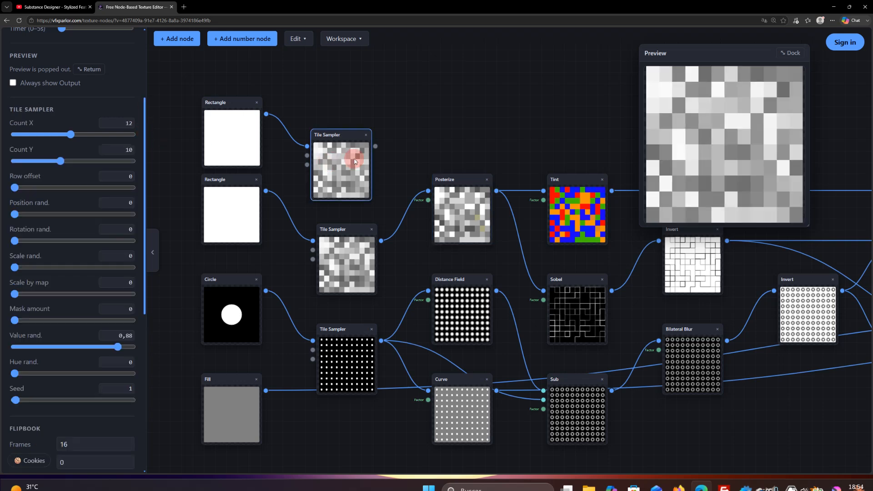
click(463, 217)
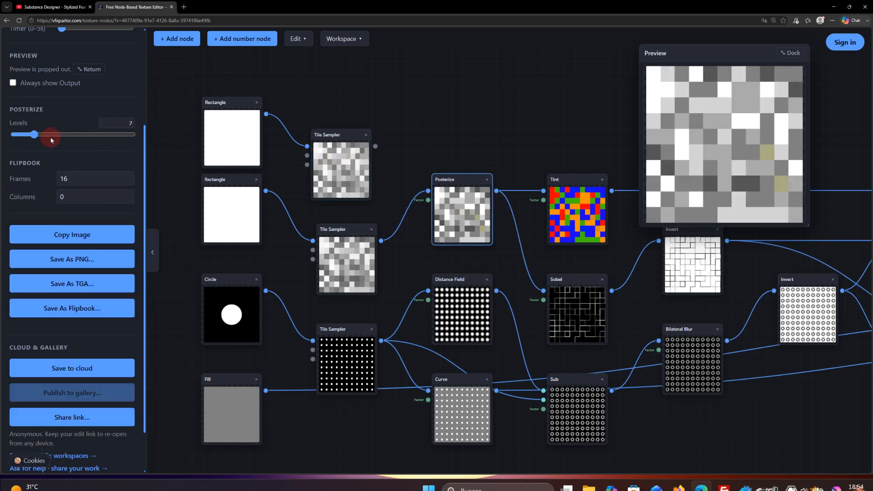
mouse_move(35, 136)
mouse_down()
mouse_move(15, 140)
mouse_move(35, 140)
mouse_up()
click(584, 216)
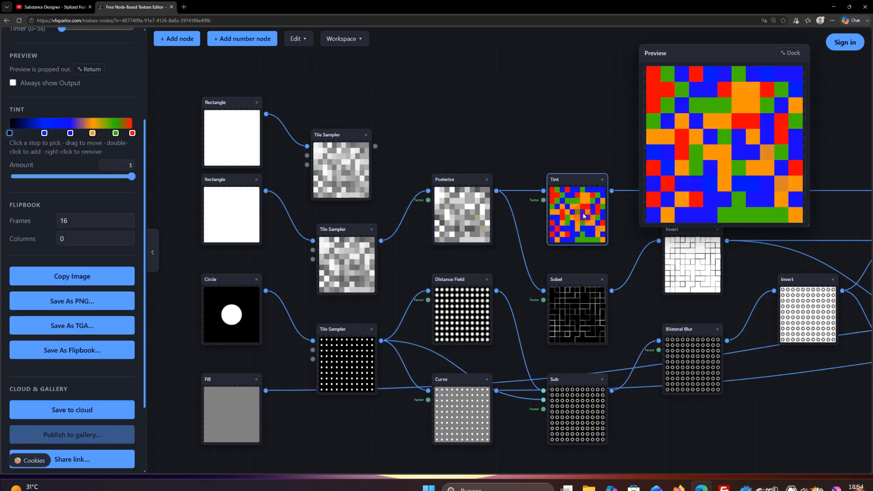
Delete the copied Tile Sampler and the extra Rectangle node that fed it.
click(364, 137)
click(365, 135)
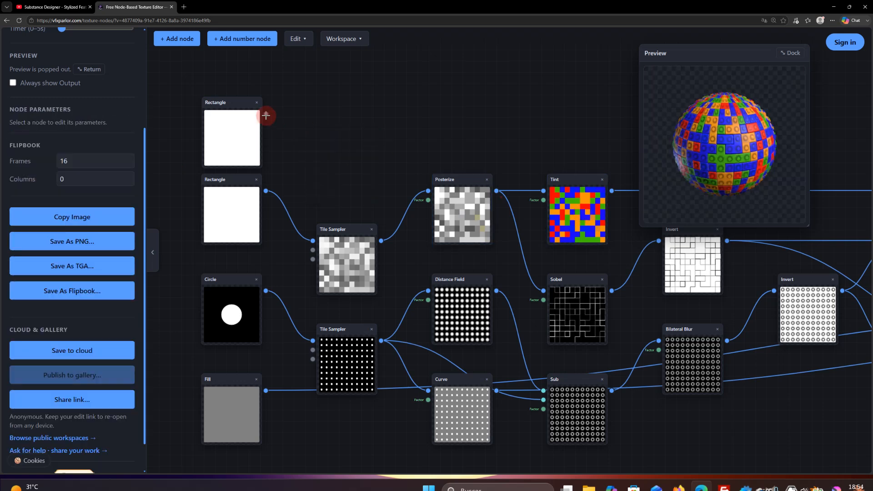
click(256, 102)
Examine the Tint node's gradient and its orange colour stop, and follow its output connection through the graph to the Mult node.
click(586, 211)
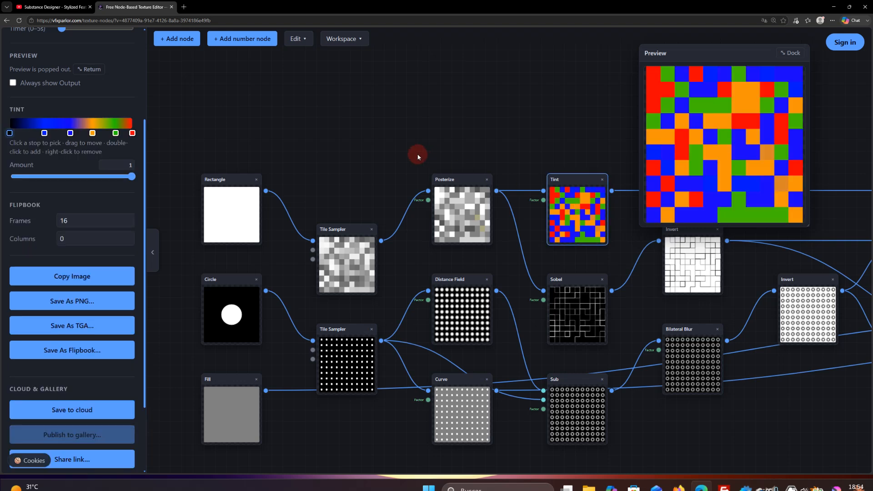
drag(513, 201, 368, 200)
click(93, 134)
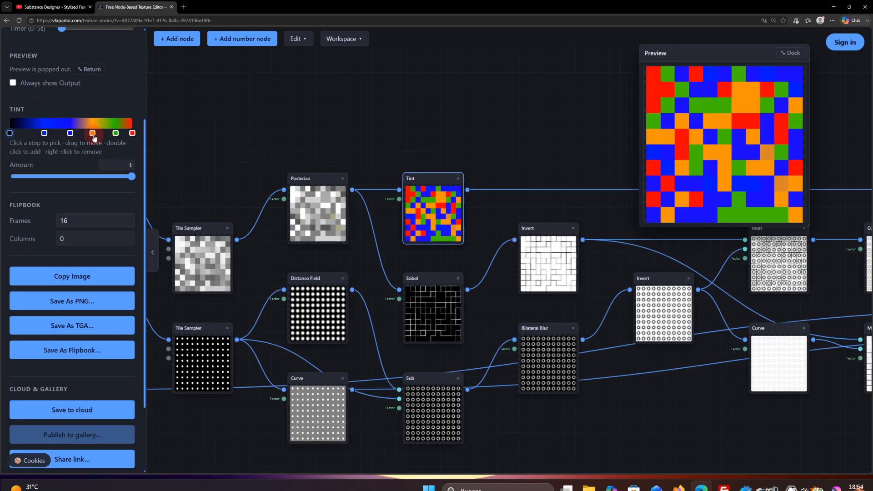
click(222, 114)
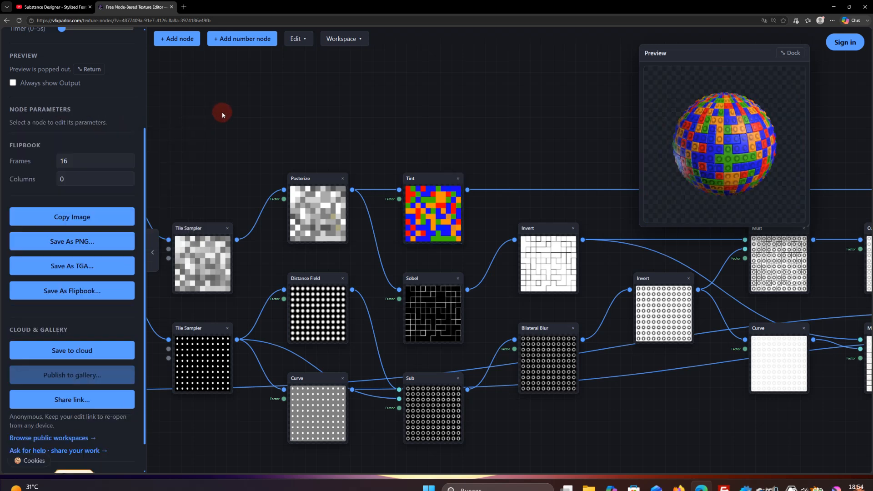
click(437, 209)
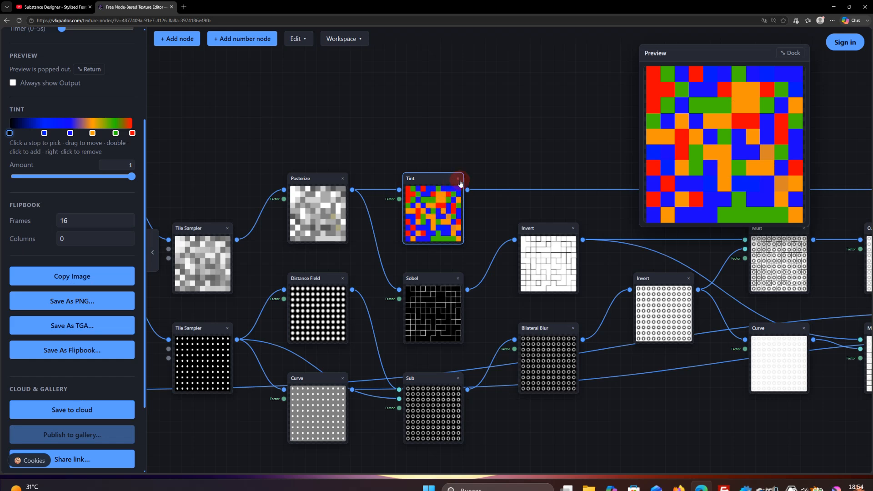
click(93, 134)
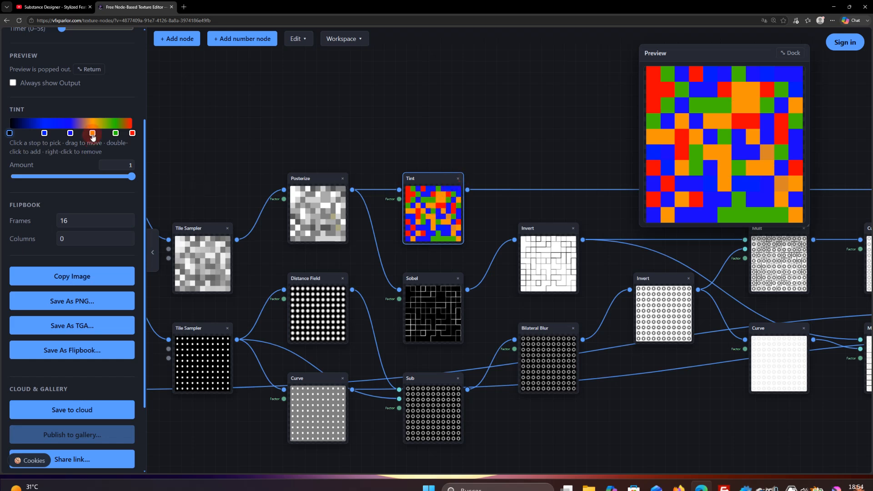
drag(523, 150, 347, 236)
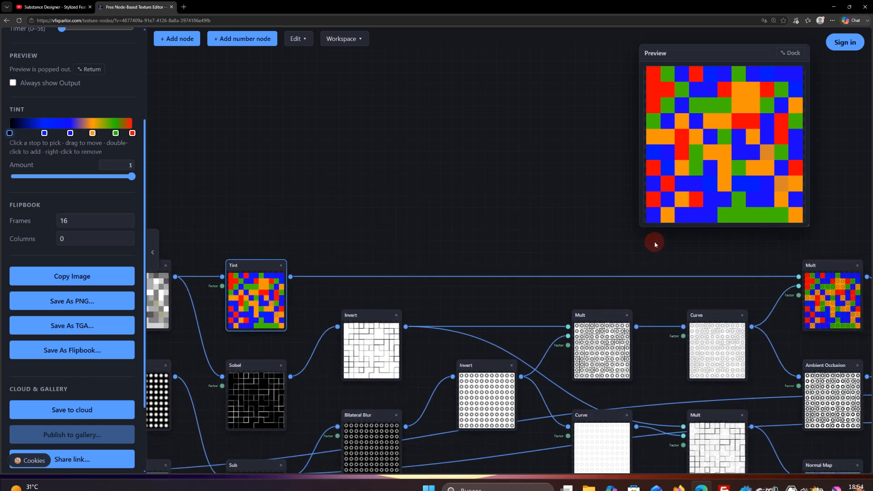
drag(713, 252, 667, 210)
middle_drag(556, 222, 651, 212)
middle_drag(539, 257, 606, 242)
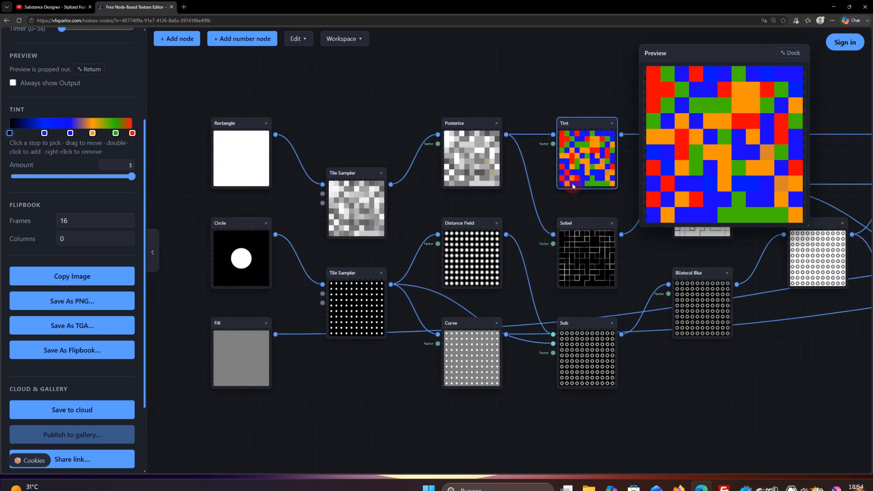
middle_drag(540, 199, 399, 246)
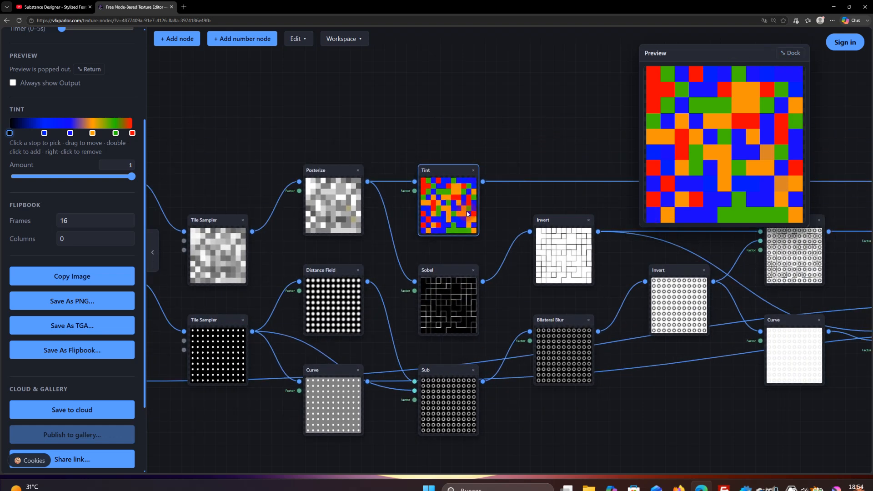
Inspect the edge-detection branch by previewing the Posterize, Sobel and Invert nodes in order.
click(327, 198)
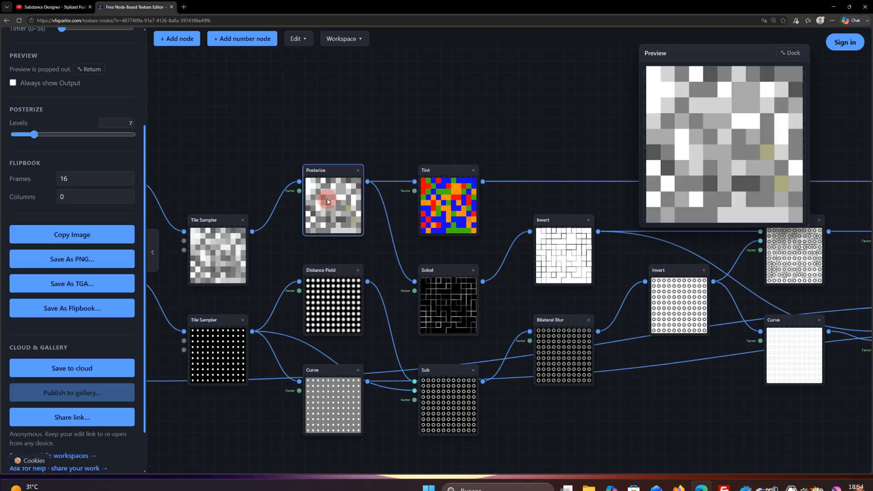
click(454, 305)
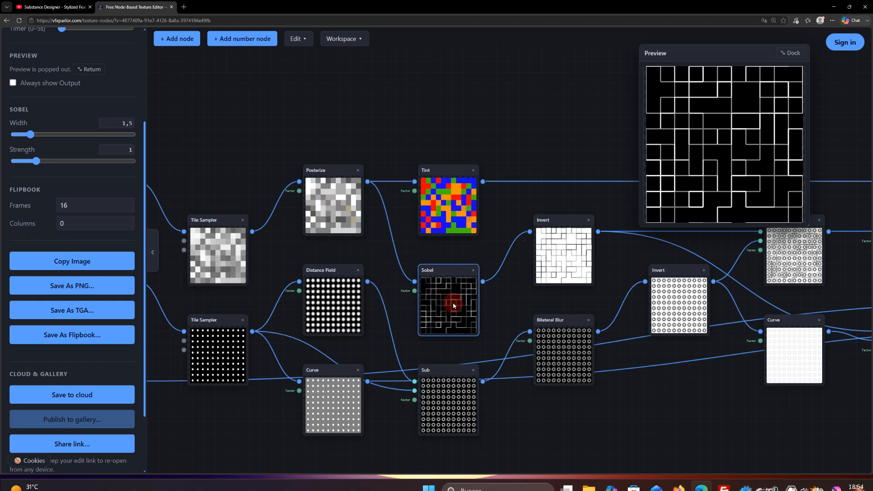
click(562, 252)
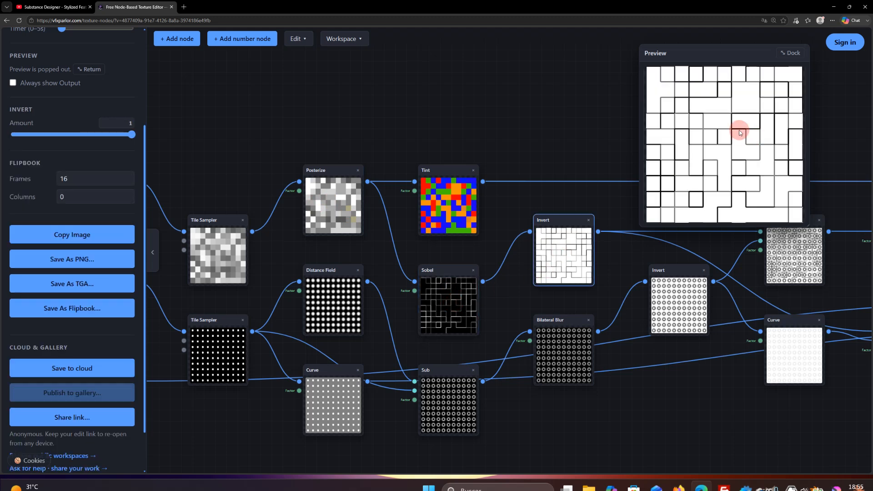
drag(703, 243, 580, 257)
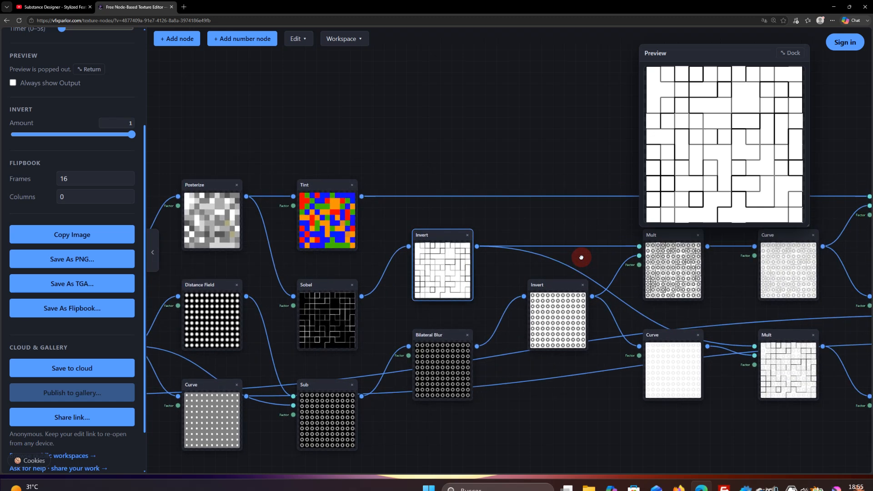
Inspect the stud branch by previewing the Circle, its Tile Sampler and the Distance Field node with their parameters.
middle_drag(348, 281, 519, 194)
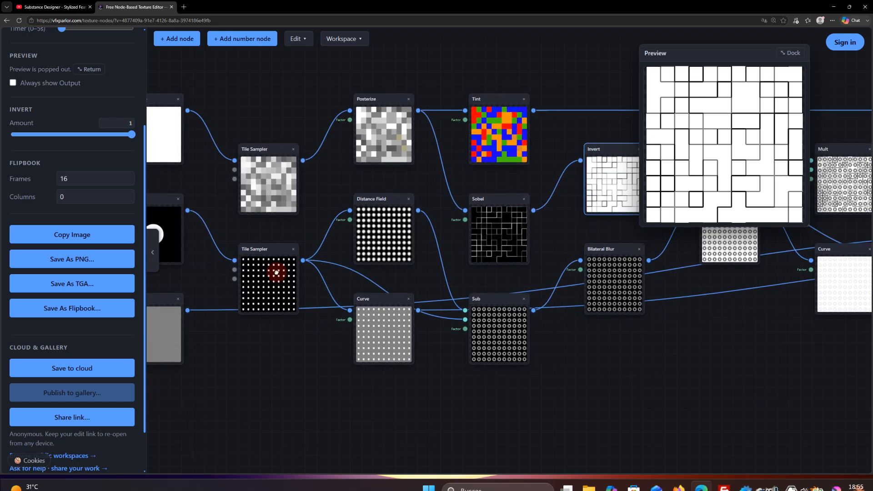
middle_drag(276, 272, 418, 258)
click(294, 220)
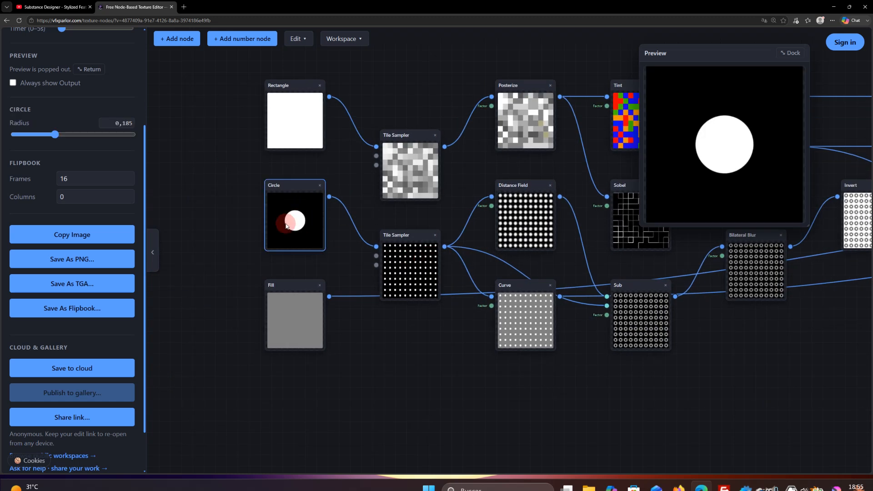
click(56, 133)
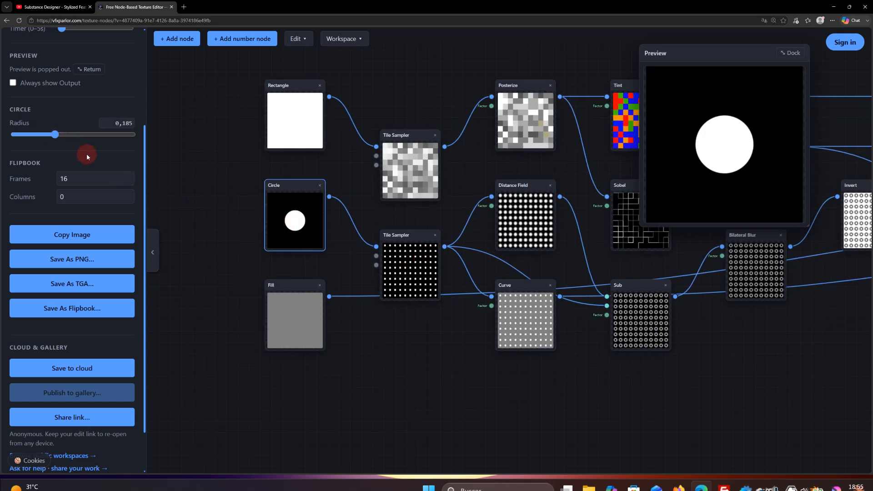
drag(373, 225, 373, 250)
click(372, 250)
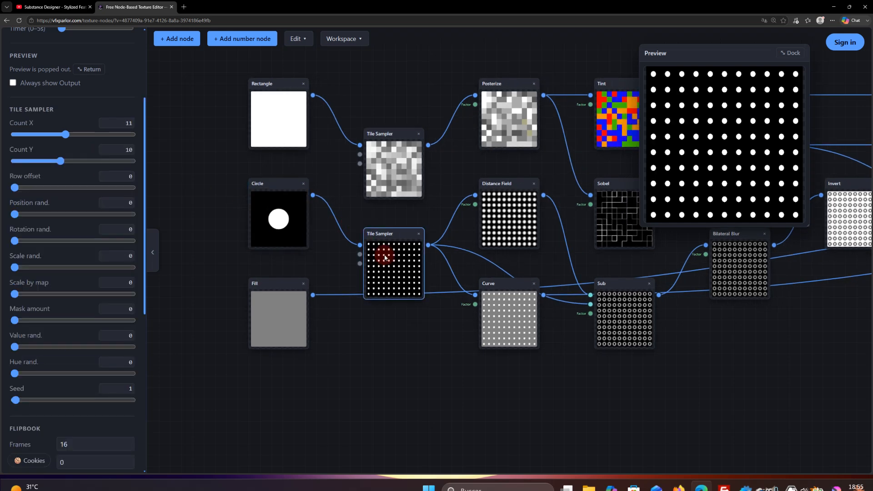
click(409, 252)
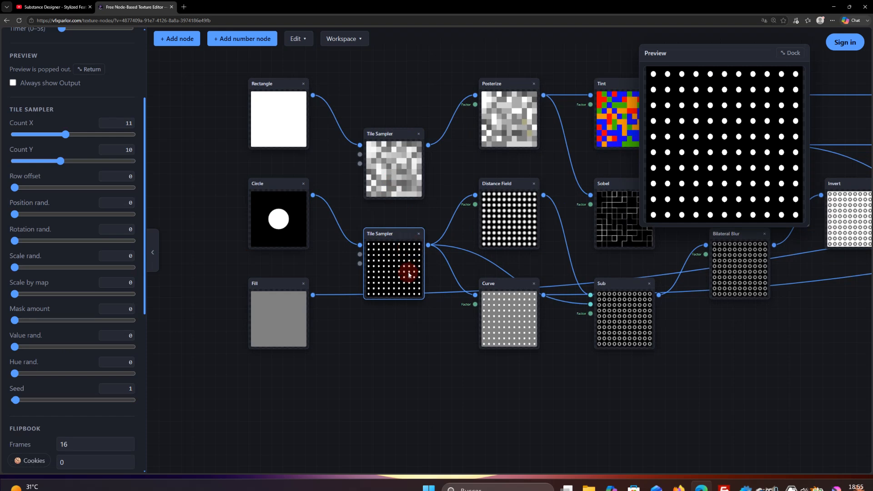
drag(409, 273, 346, 257)
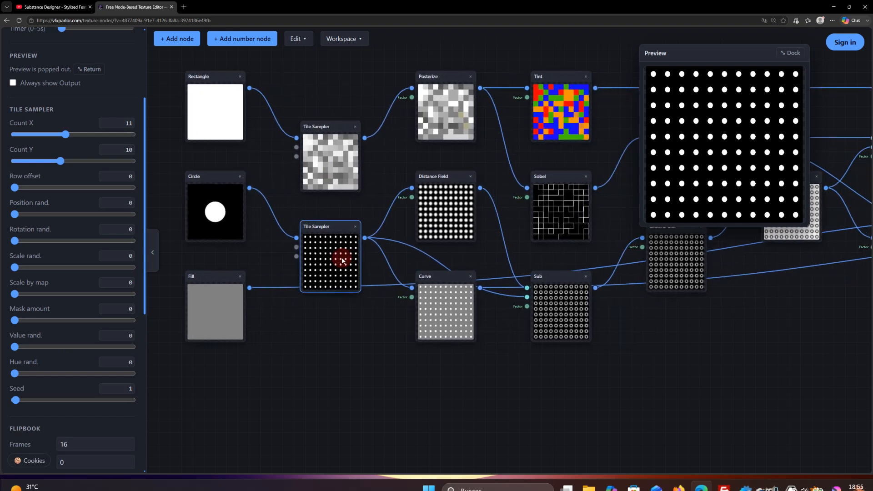
click(436, 199)
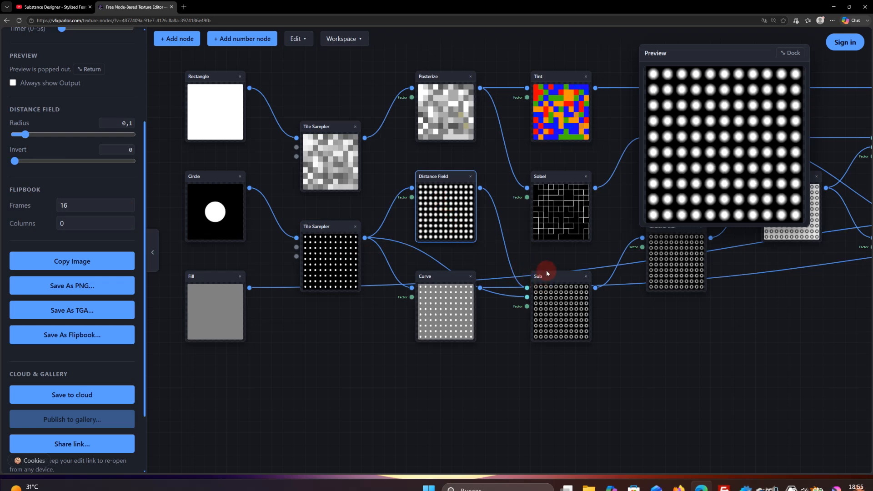
Compare the Curve and Distance Field node previews, and move the Curve node down, clear of the Sub node's connections.
click(451, 303)
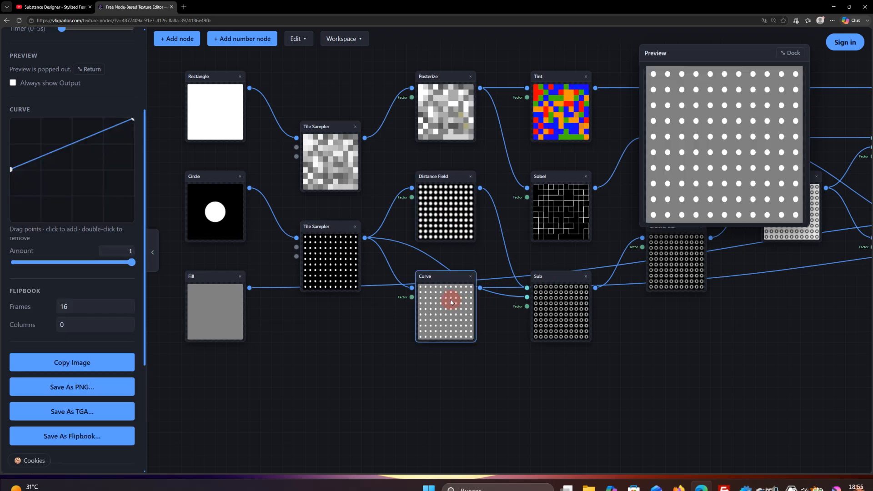
click(451, 225)
click(450, 306)
drag(436, 277, 448, 347)
Inspect how the stud rings are made by previewing the Distance Field, Sub and Bilateral Blur nodes in order.
click(448, 215)
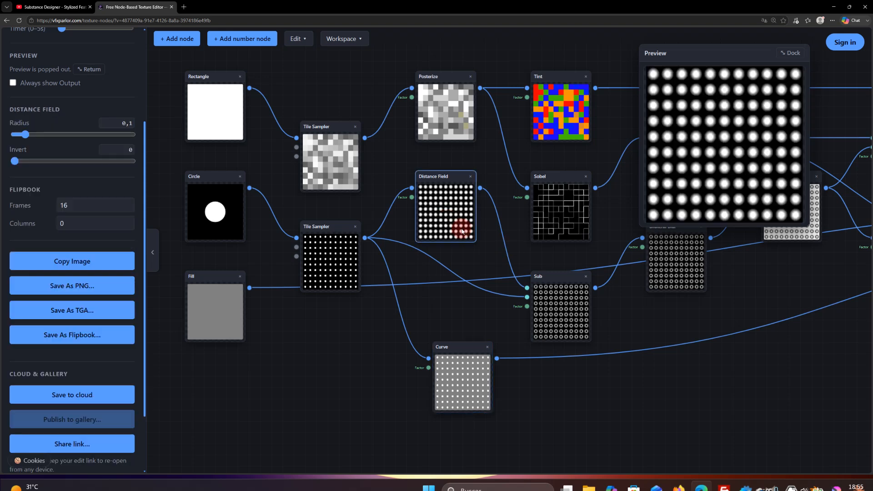
click(569, 300)
drag(676, 331, 603, 332)
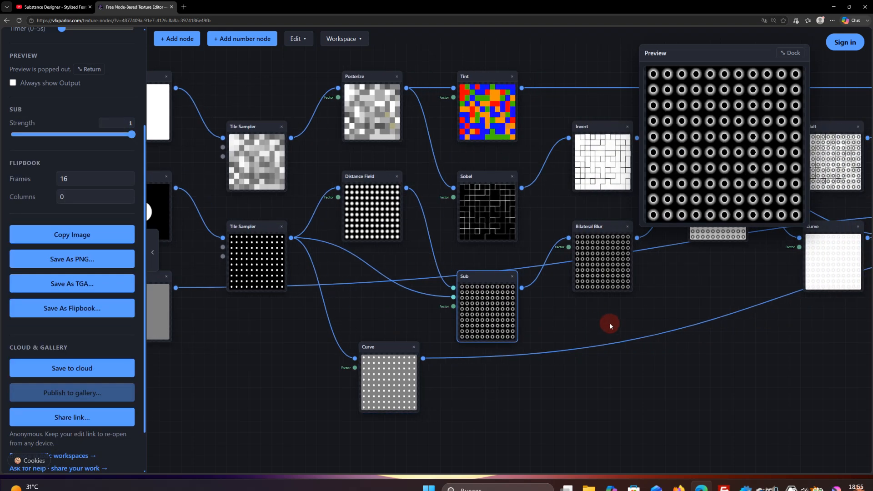
drag(613, 314, 587, 328)
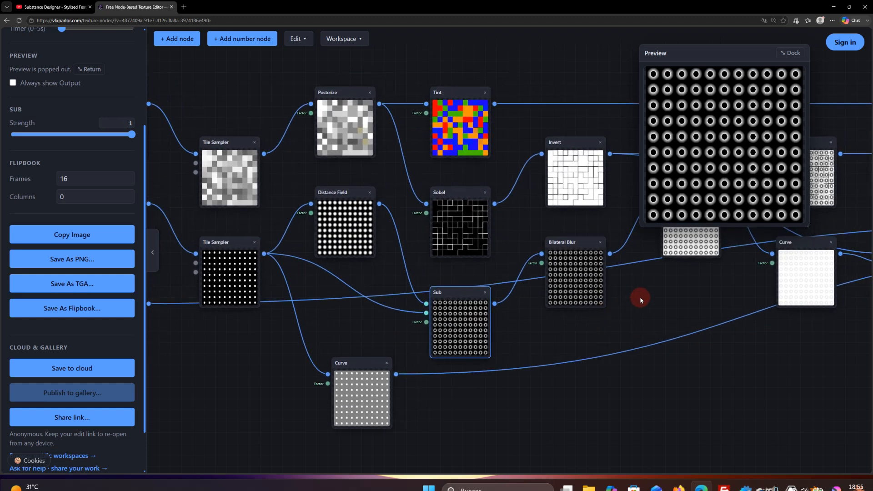
drag(631, 299, 594, 321)
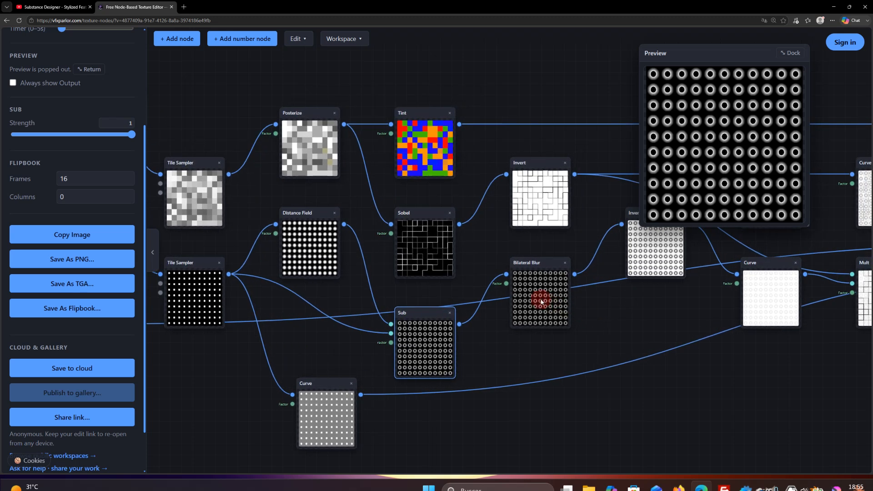
click(577, 277)
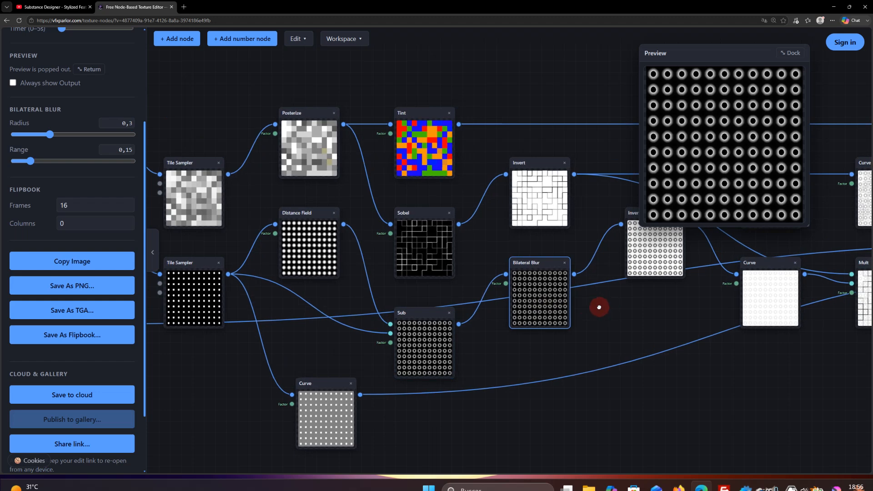
Preview the Invert node after Bilateral Blur and the Mult node that combines the rings with the brick edges.
drag(600, 304, 555, 315)
click(586, 275)
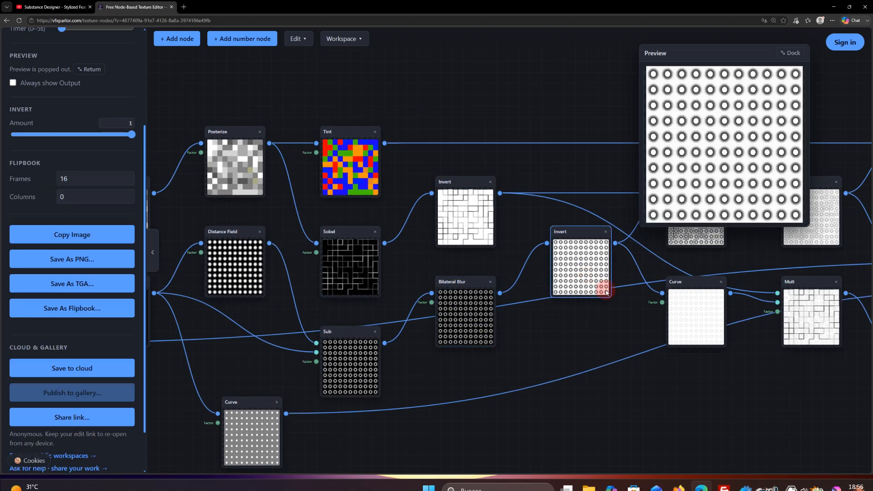
drag(600, 291, 544, 321)
click(614, 272)
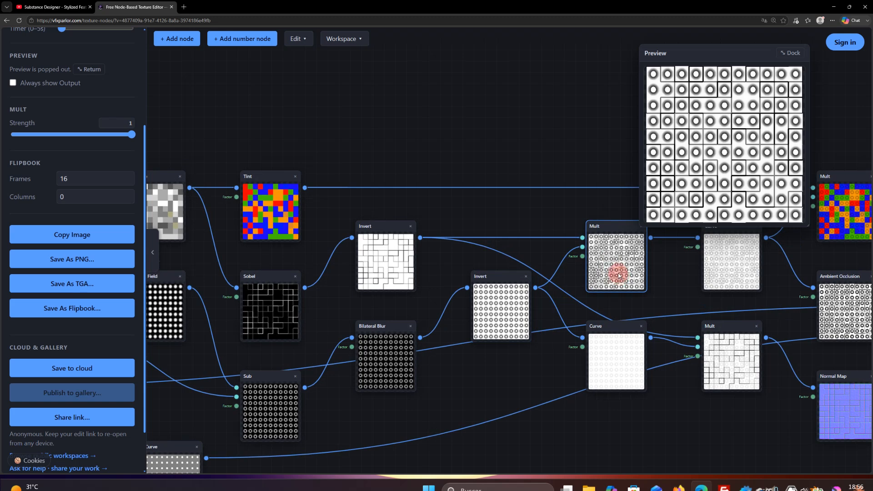
middle_drag(617, 274, 579, 287)
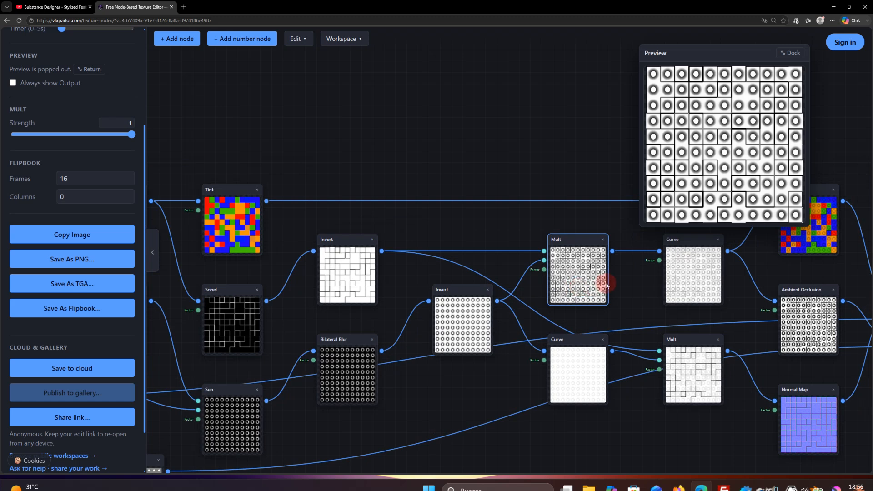
Preview the Tint node, the Curve after the ring-and-edge Mult, and the Mult node that blends them together.
click(231, 221)
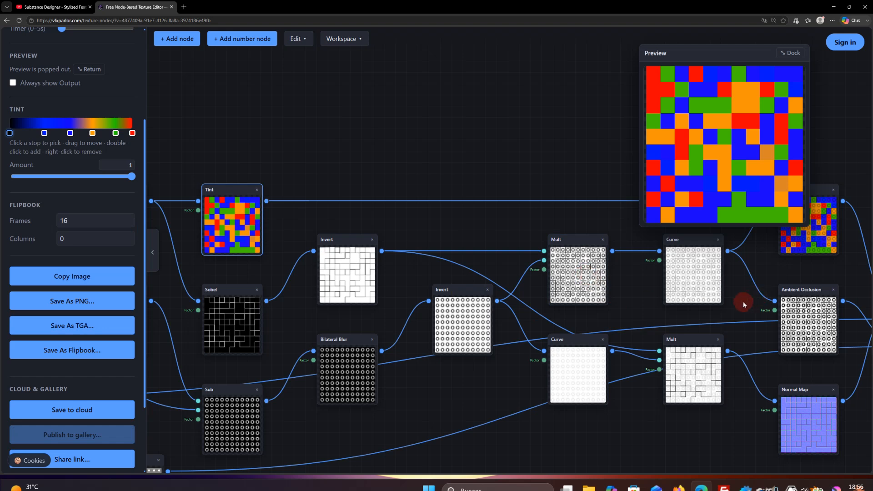
drag(745, 302, 659, 342)
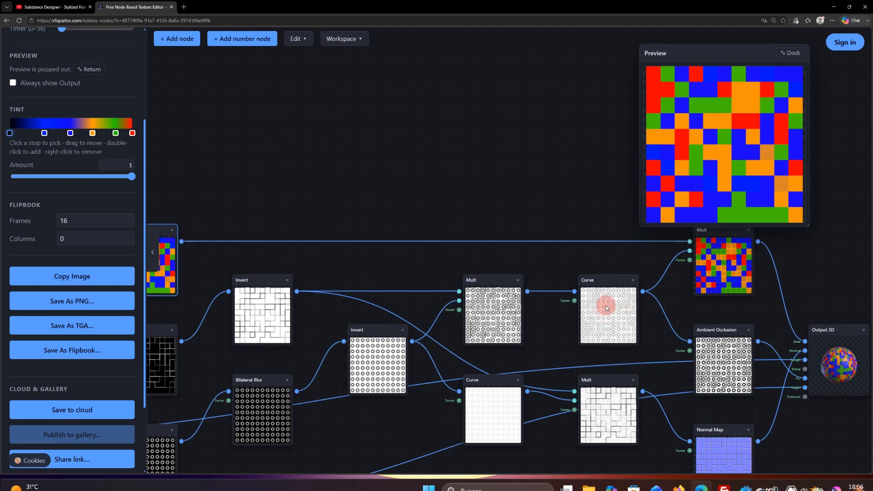
click(608, 320)
click(705, 279)
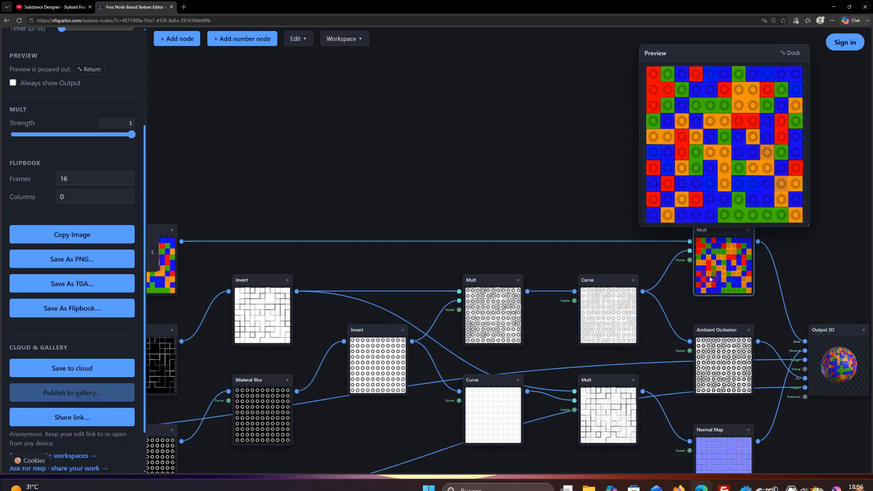
Try feeding the Tint node directly into Output 3D's Base input, preview the sphere, and reconnect the coloured Mult node to Base.
click(168, 278)
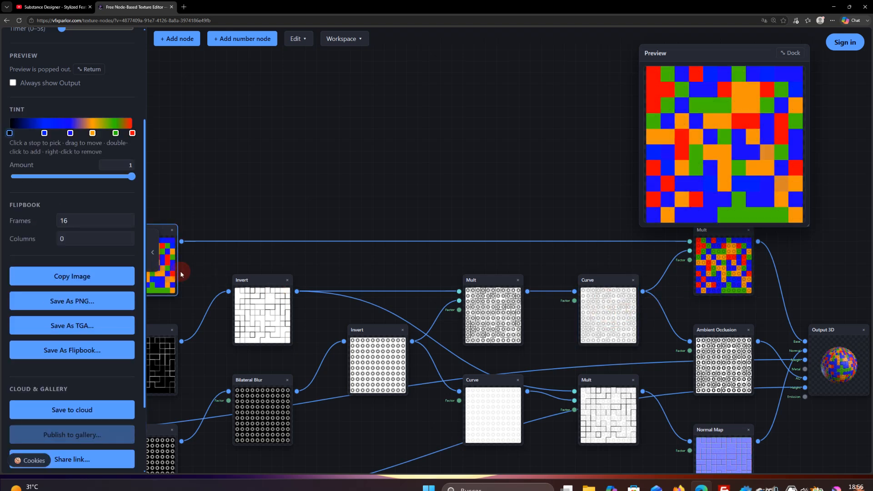
drag(182, 241, 804, 342)
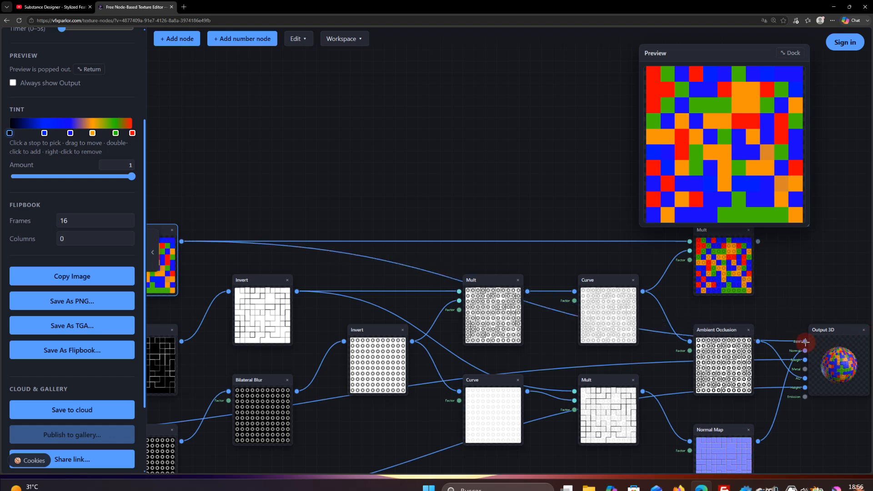
click(855, 371)
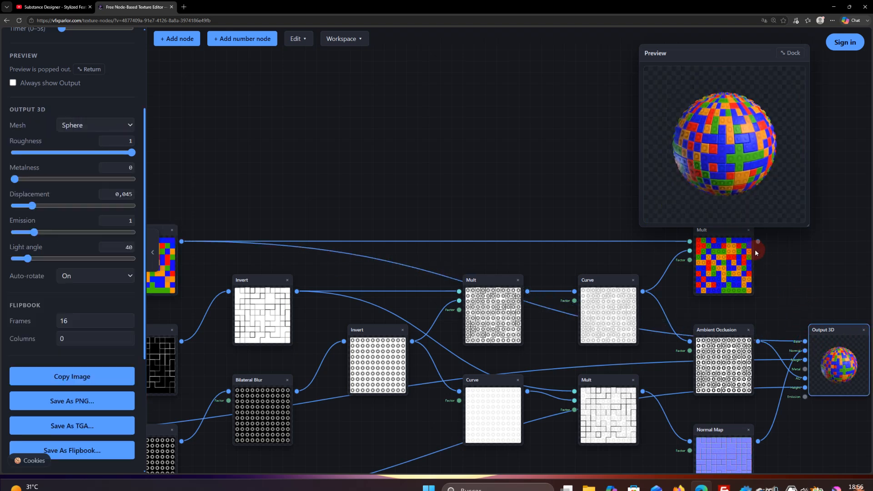
drag(757, 243, 805, 341)
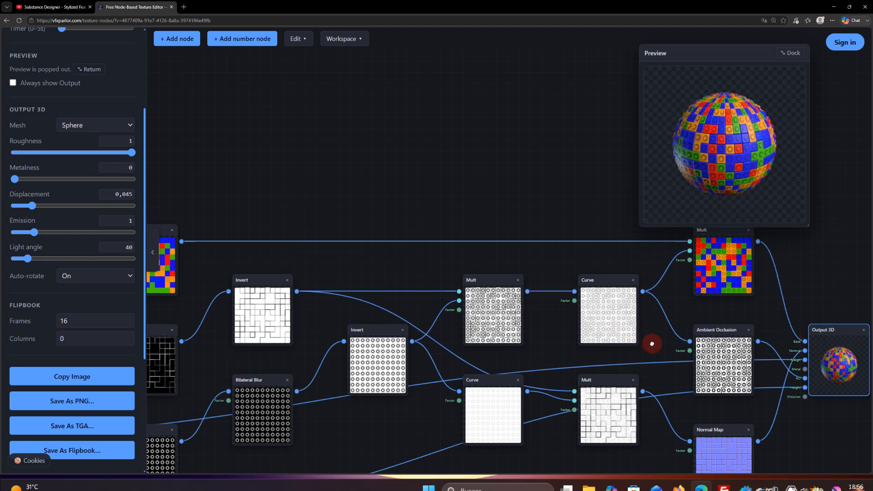
Examine how the Curve node lightens the ring-and-edge Mult and feeds the coloured Mult node, using their previews.
scroll(652, 340, down, 1)
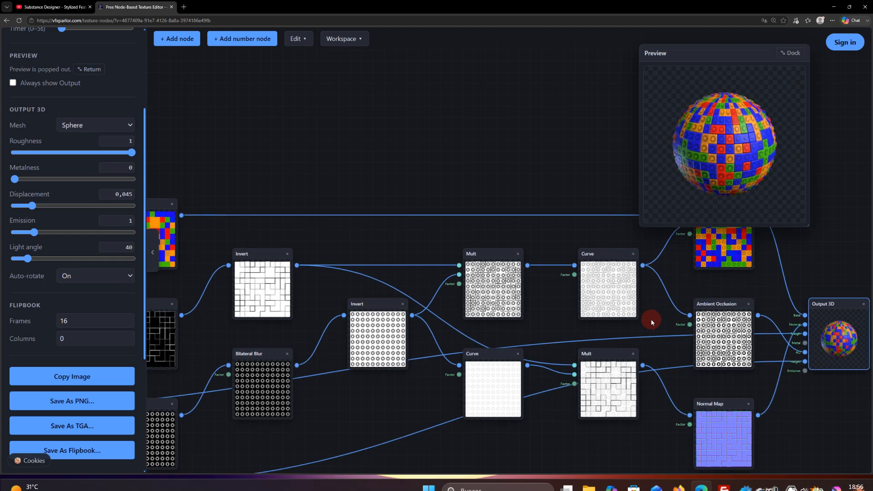
click(603, 258)
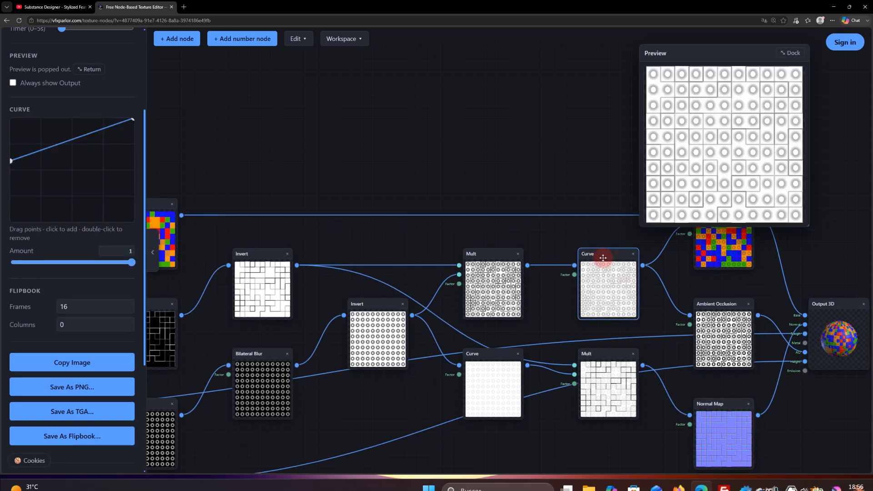
click(473, 266)
click(598, 257)
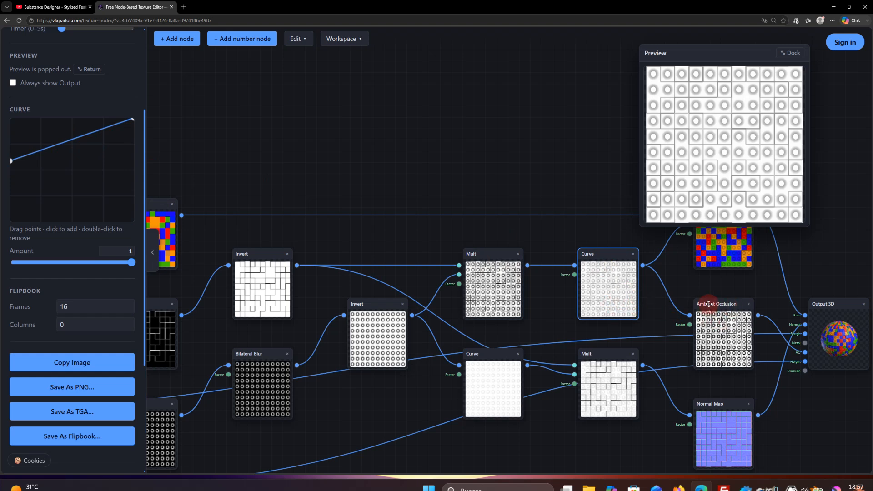
scroll(707, 290, up, 2)
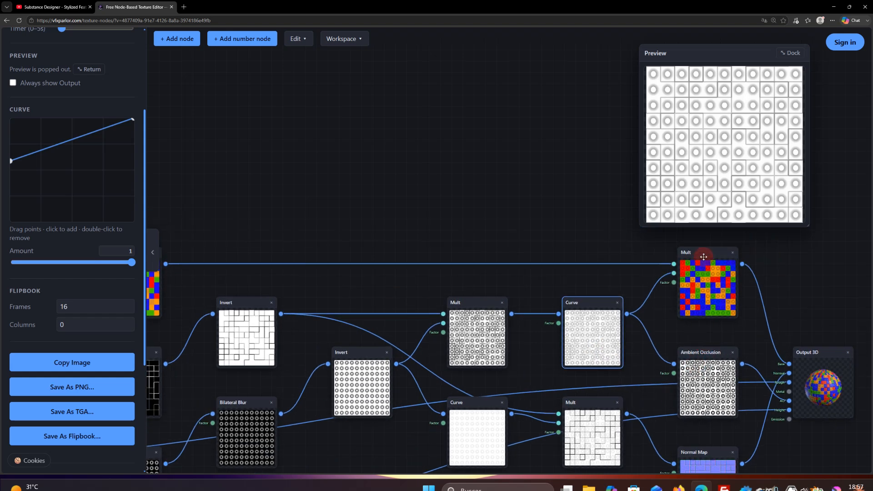
click(703, 256)
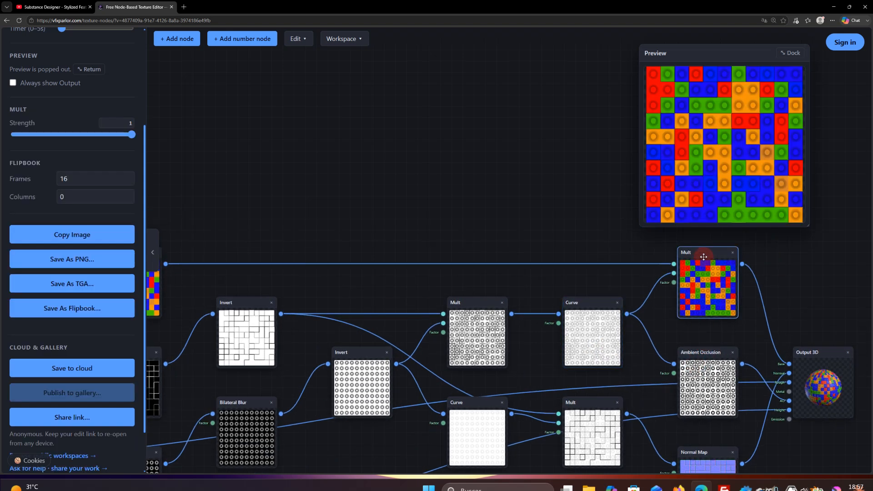
Trace the Ambient Occlusion connection into Output 3D, and preview the Mult node feeding Normal Map and the Normal Map itself.
scroll(739, 335, down, 1)
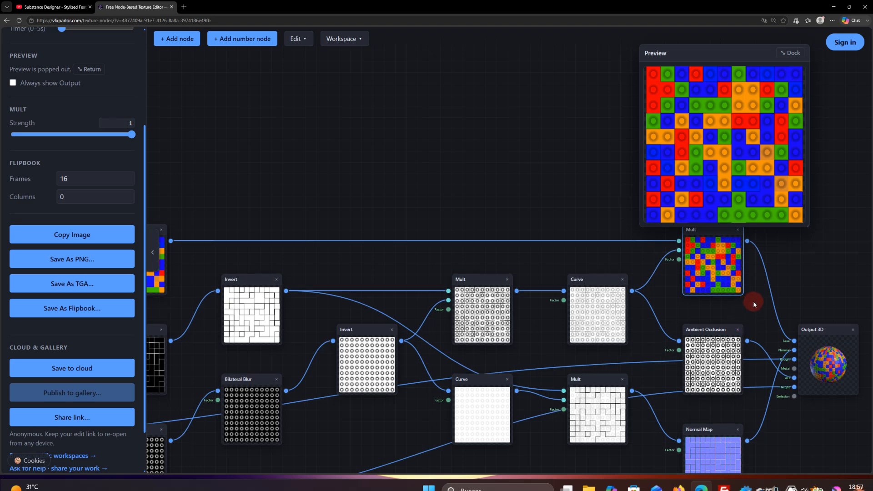
drag(753, 304, 713, 298)
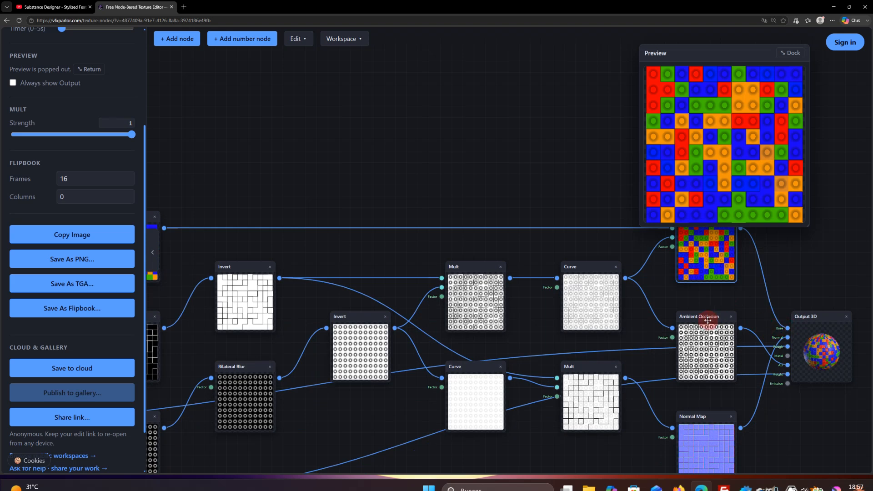
drag(696, 325, 695, 312)
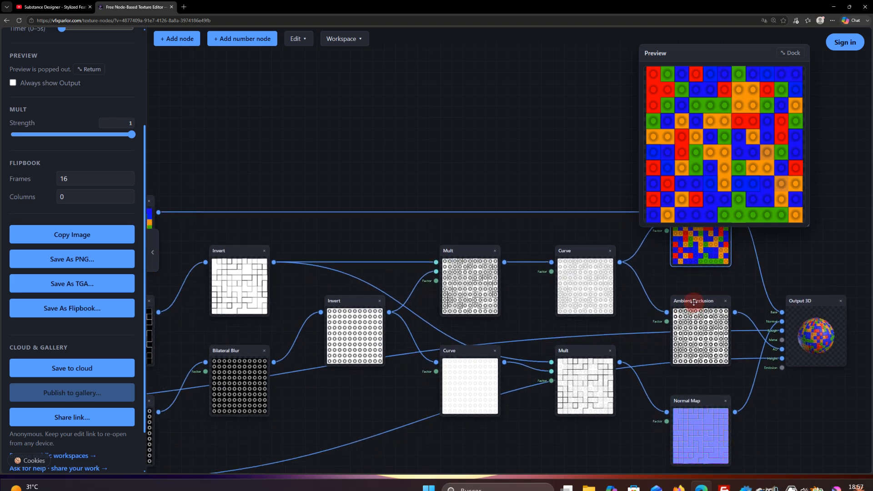
click(779, 349)
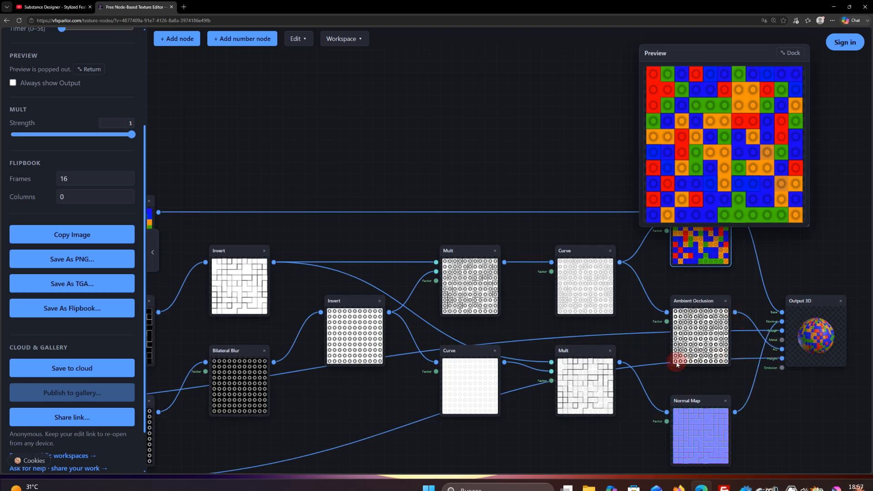
drag(626, 391, 658, 359)
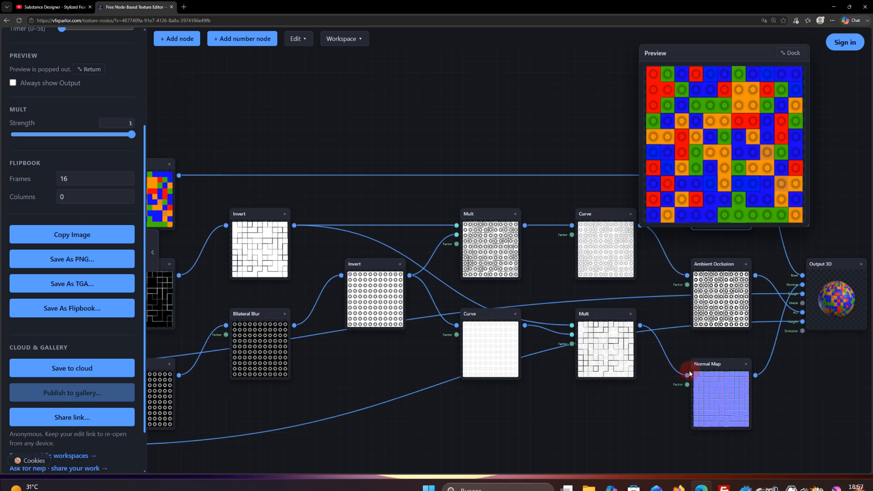
drag(600, 315, 604, 318)
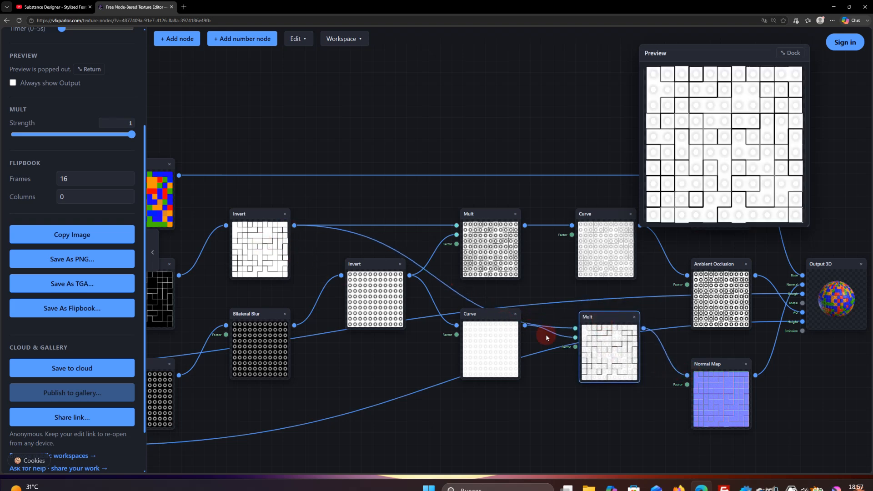
click(720, 387)
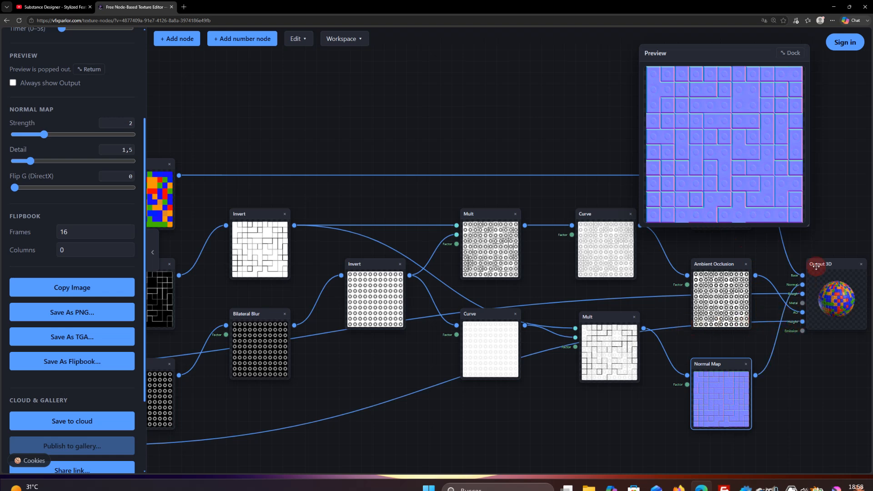
Rearrange the end of the graph by placing the white-dot Curve node directly below Normal Map and Output 3D beyond both.
drag(816, 266, 808, 389)
middle_drag(479, 394, 672, 302)
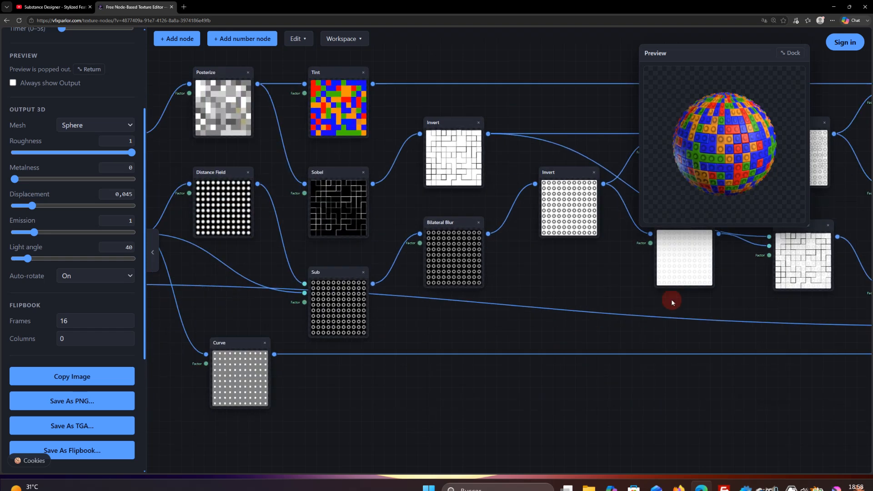
click(384, 333)
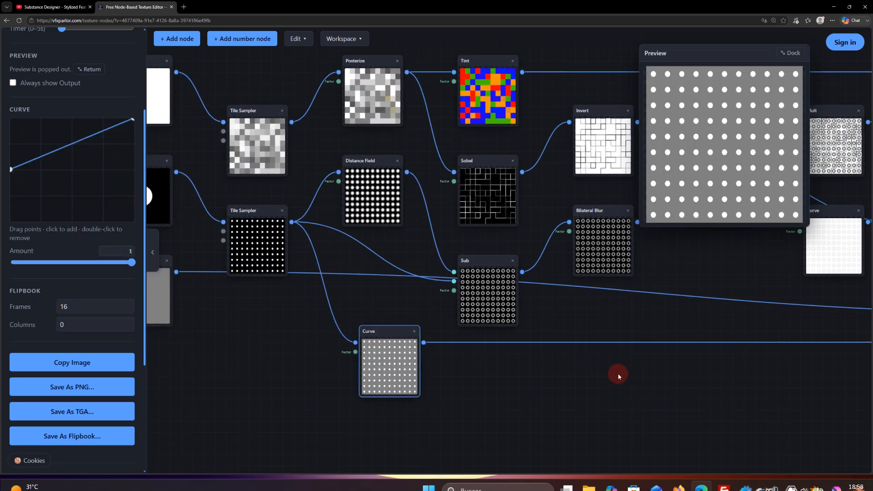
drag(390, 335, 732, 337)
middle_drag(842, 358, 522, 367)
drag(396, 342, 686, 350)
middle_drag(801, 384, 641, 442)
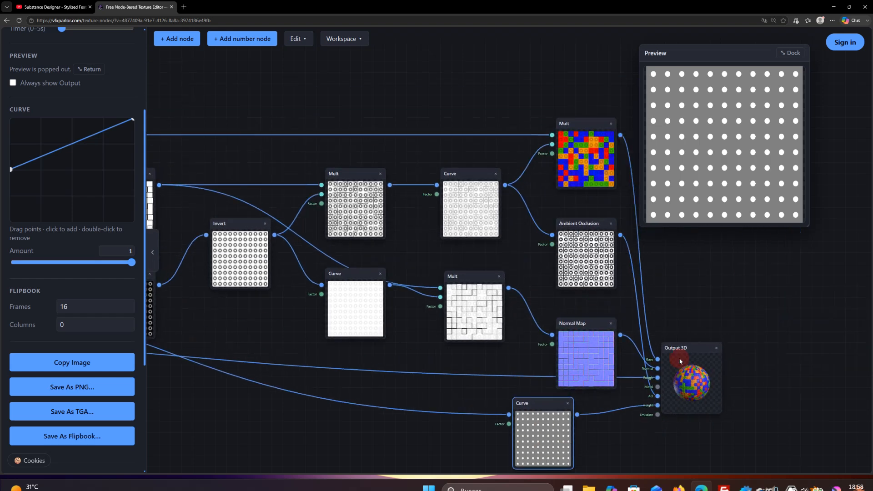
drag(684, 348, 749, 277)
drag(536, 407, 588, 403)
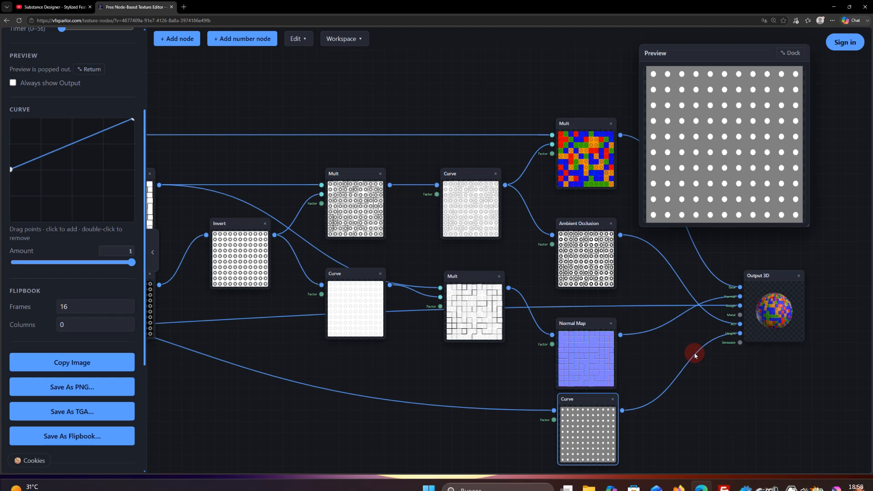
Preview the Output 3D node in an enlarged floating preview and rotate the brick sphere to examine its studs.
click(756, 321)
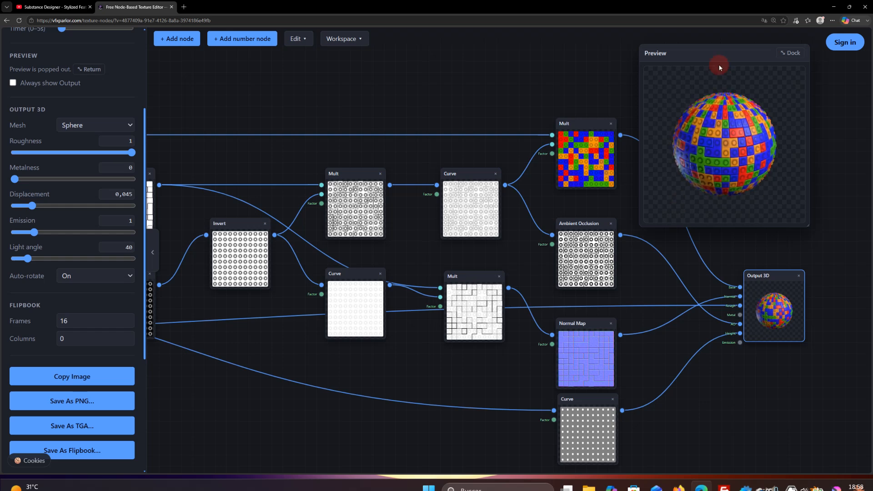
drag(719, 68, 432, 90)
drag(522, 260, 734, 413)
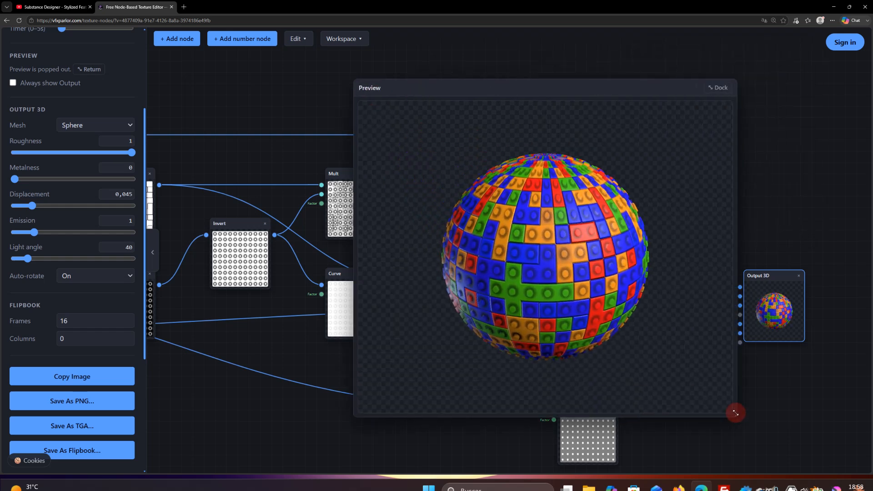
drag(521, 255, 536, 242)
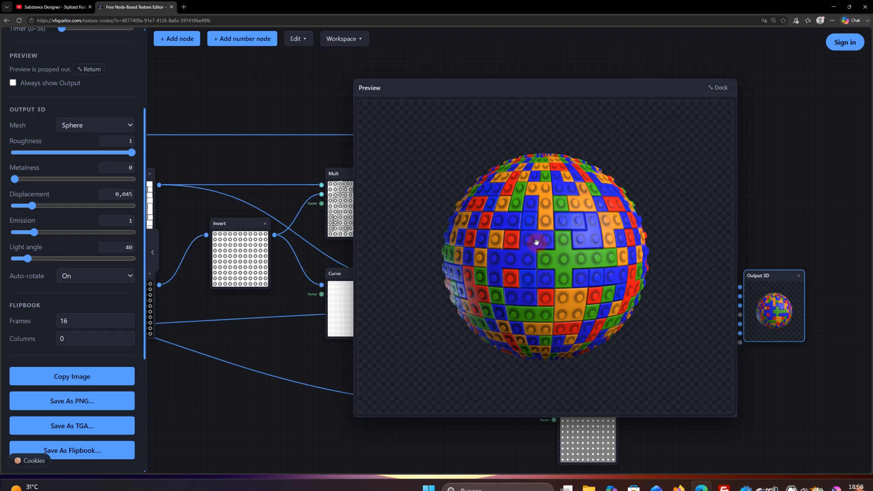
Dock the floating preview back into the sidebar and open the gallery of public workspaces.
scroll(119, 282, down, 4)
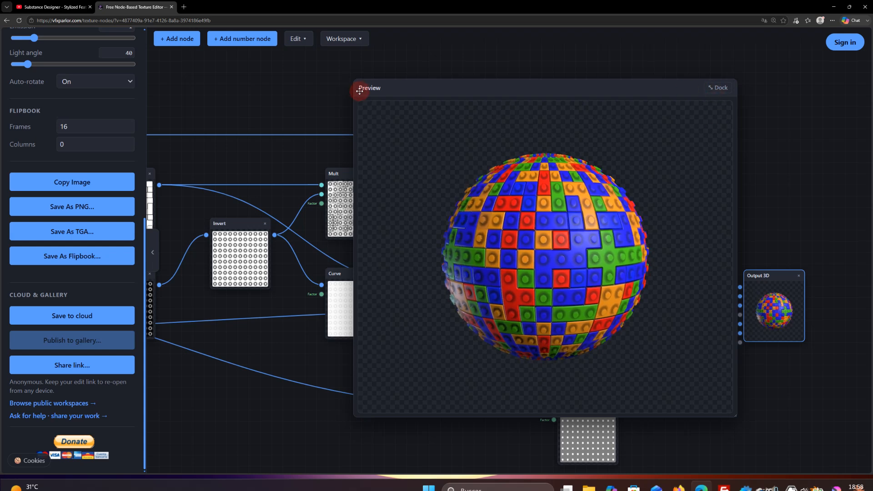
click(717, 88)
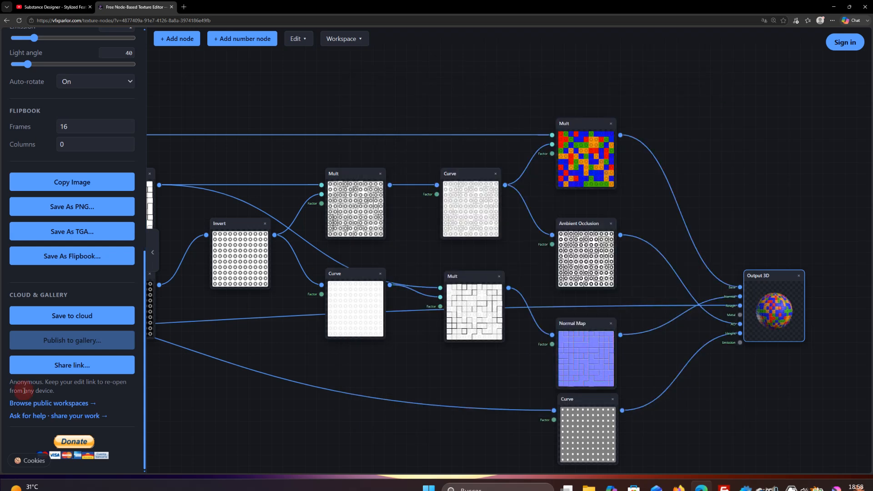
click(50, 403)
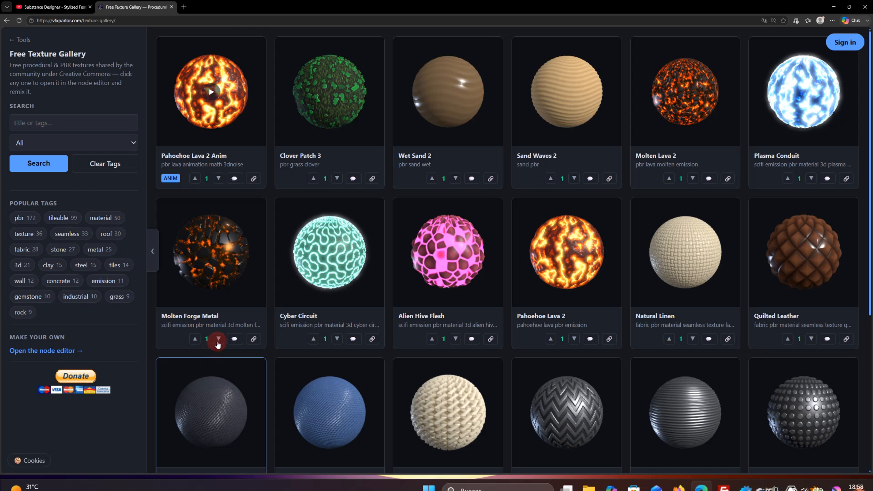
Browse the Free Texture Gallery to examine the range of shared materials, from metals and roof tiles to stones and fabrics.
scroll(437, 304, down, 3)
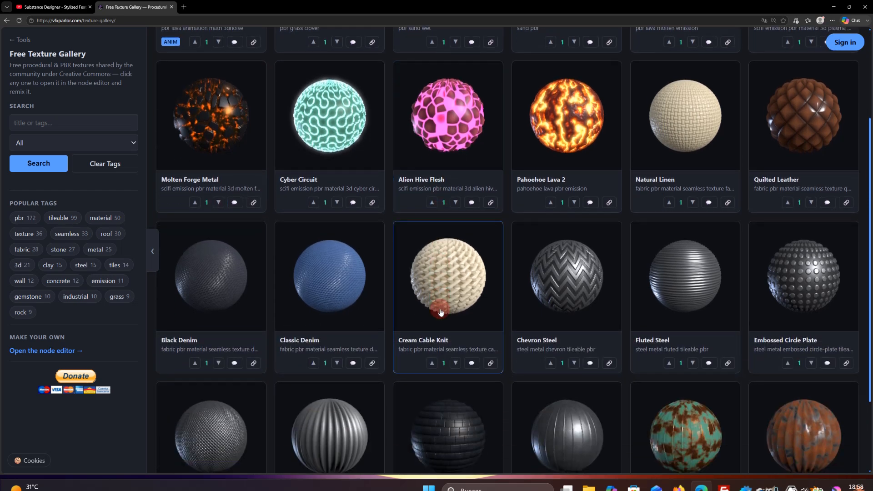
scroll(445, 304, down, 8)
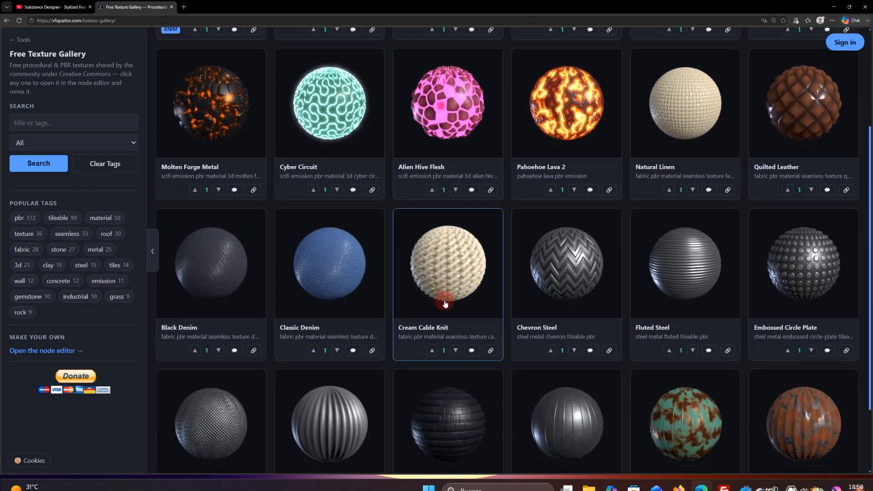
scroll(445, 303, down, 12)
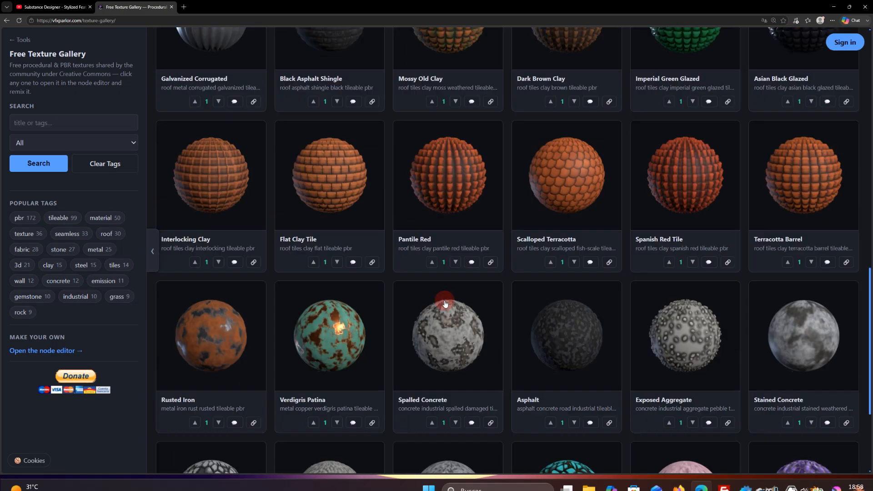
scroll(445, 304, up, 2)
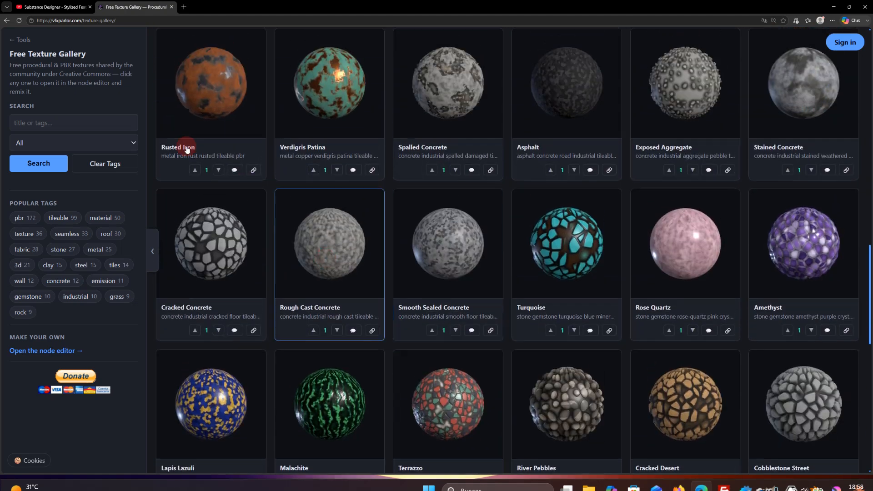
click(371, 290)
scroll(452, 306, down, 16)
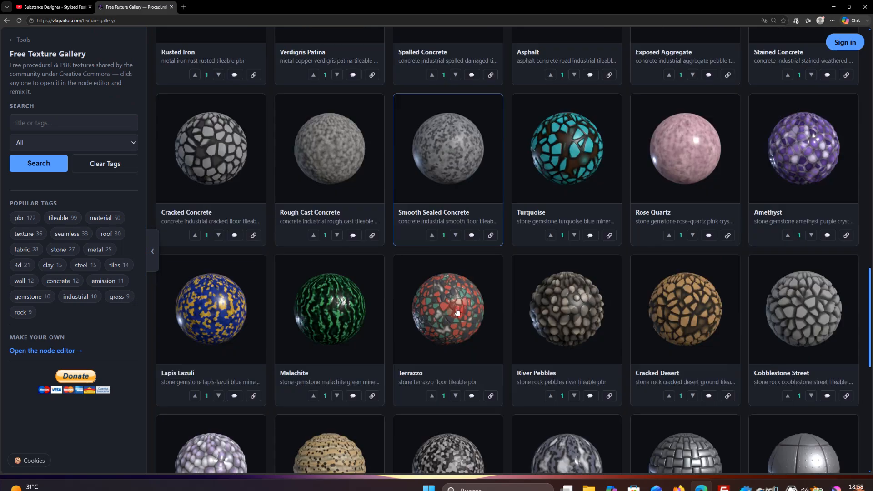
scroll(460, 309, down, 10)
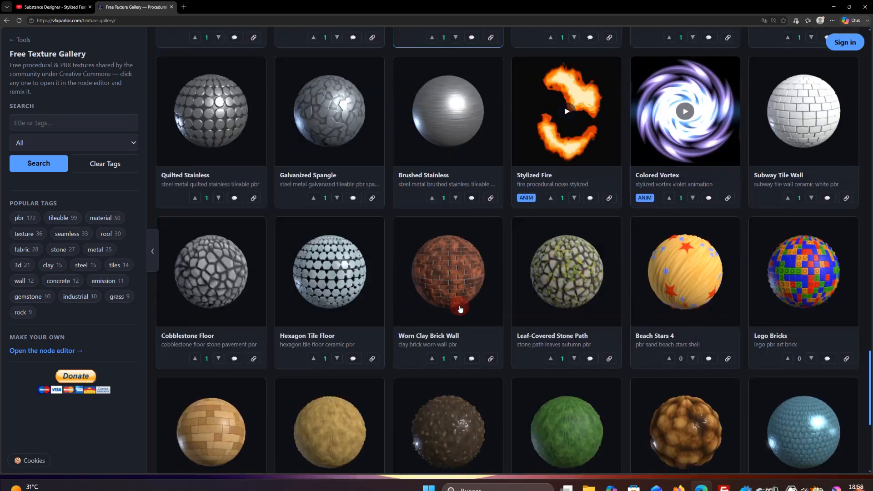
scroll(460, 309, down, 14)
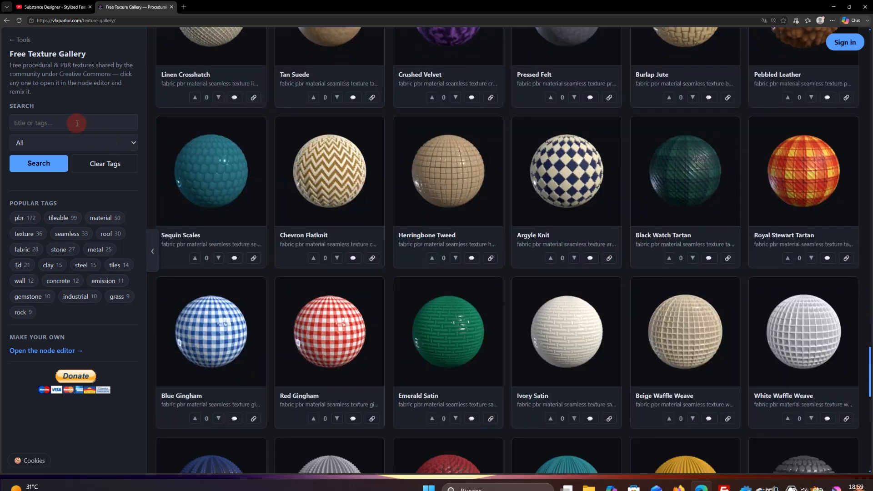
Search the texture gallery for "beach" and open the sand material with red stars in the node editor.
click(77, 123)
text(beac)
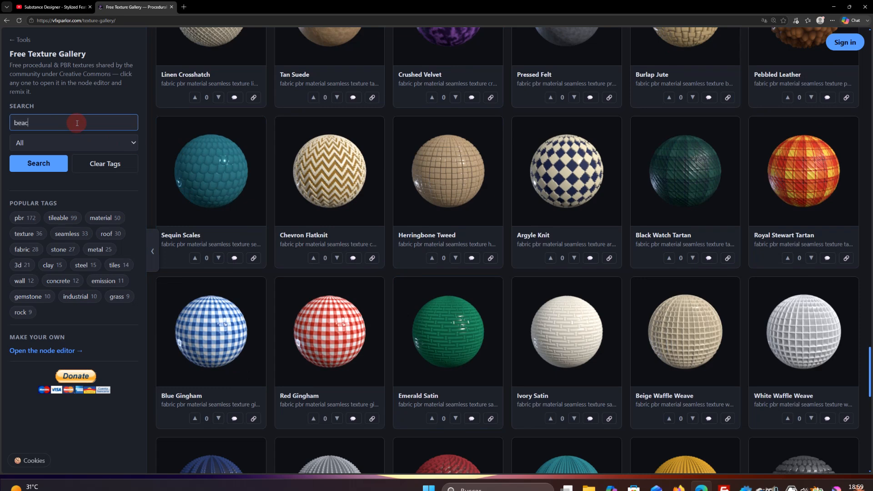
text(h)
click(211, 82)
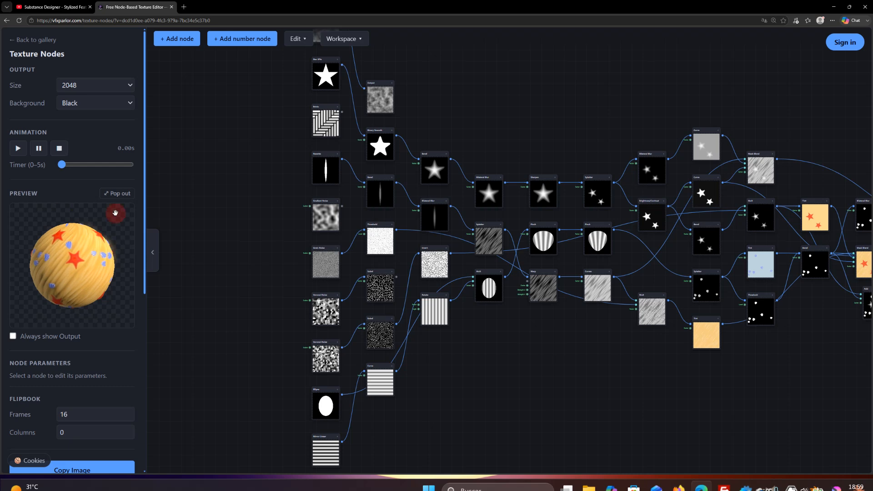
Pop out the beach material's preview, enlarge the floating window and place it over the middle of the node graph.
click(121, 193)
drag(732, 77, 598, 74)
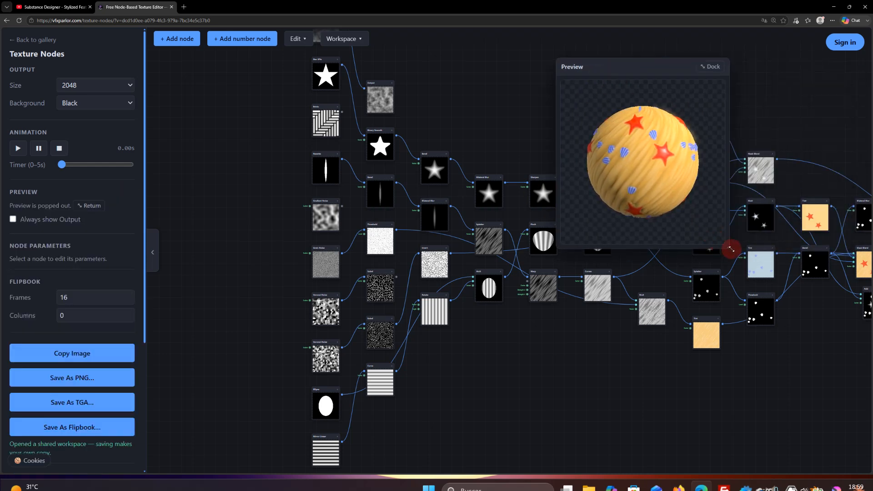
drag(729, 248, 839, 335)
drag(666, 78, 575, 83)
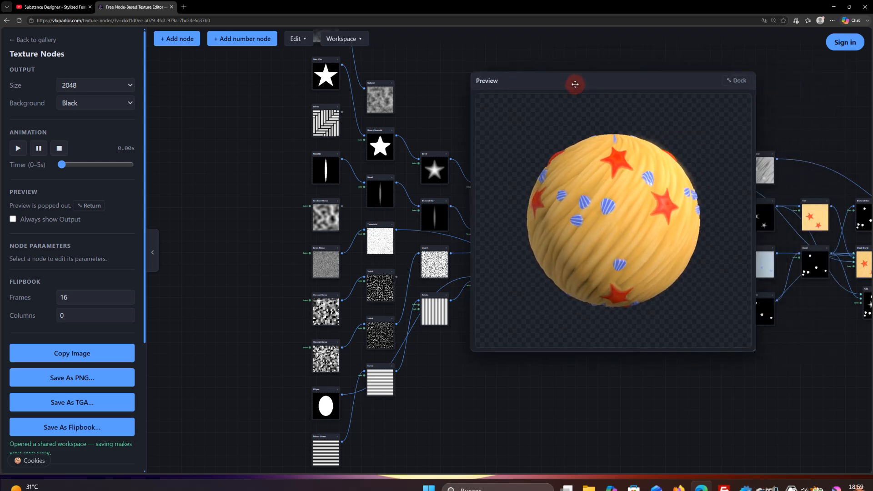